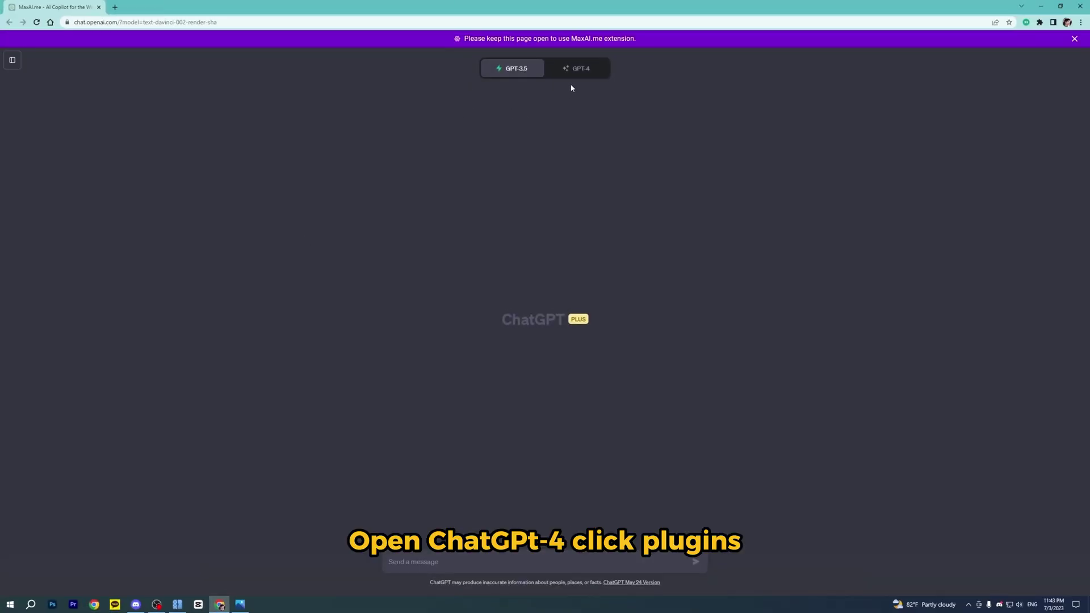
Step: Pick the GPT-4 model tab at the top of the new chat to reveal its modes
click(577, 70)
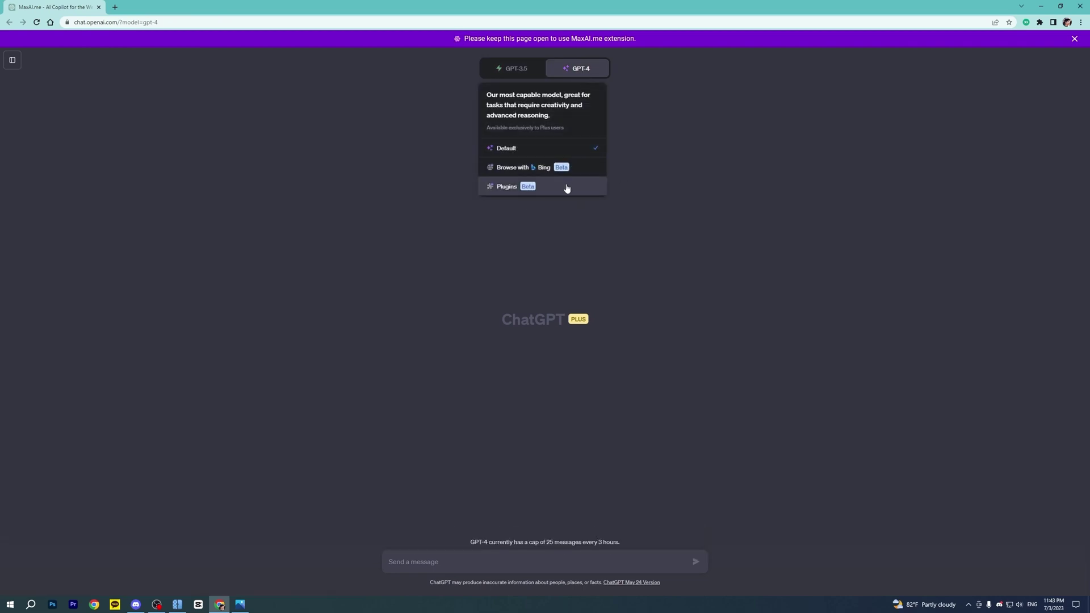
Step: Put GPT-4 in Plugins mode and open the Plugin store from the plugin list
click(566, 188)
click(570, 93)
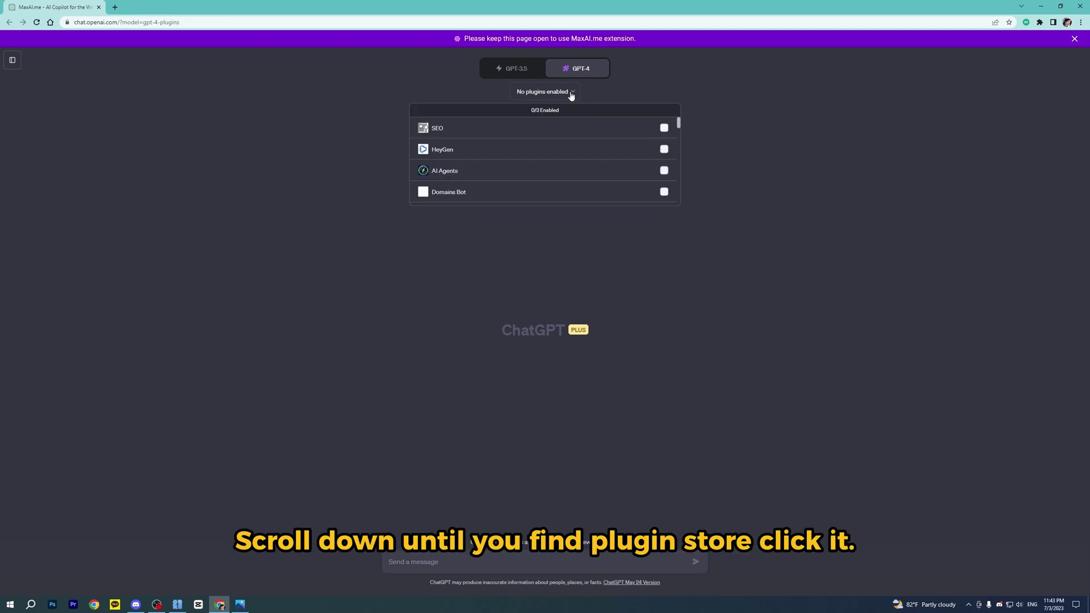
scroll(543, 182, down, 5)
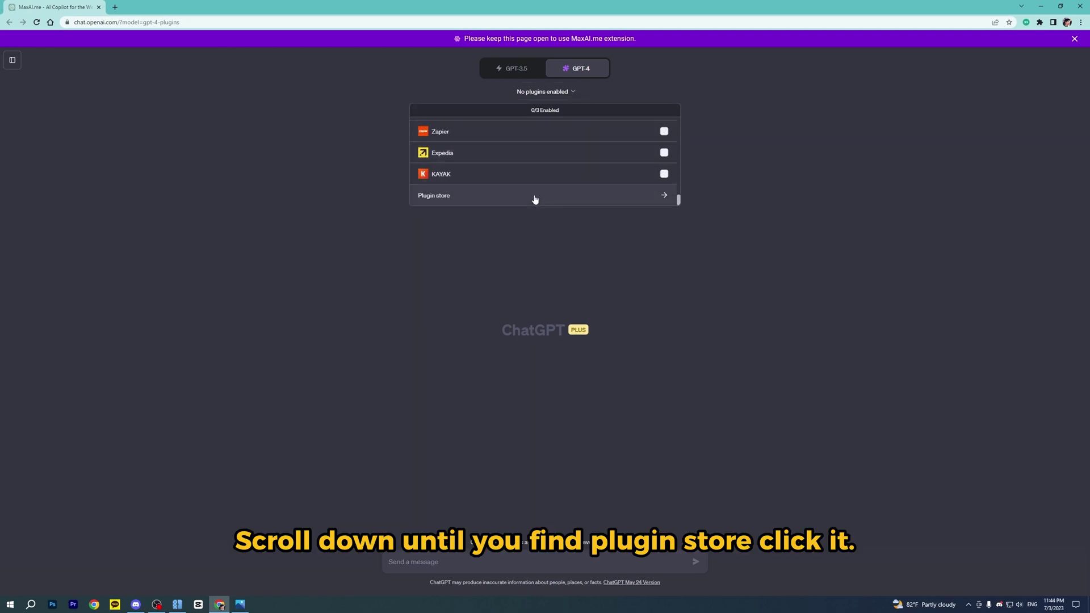
click(535, 196)
Step: Search the store for 'Photoreal', install the Photorealistic plugin, and close the store
click(456, 230)
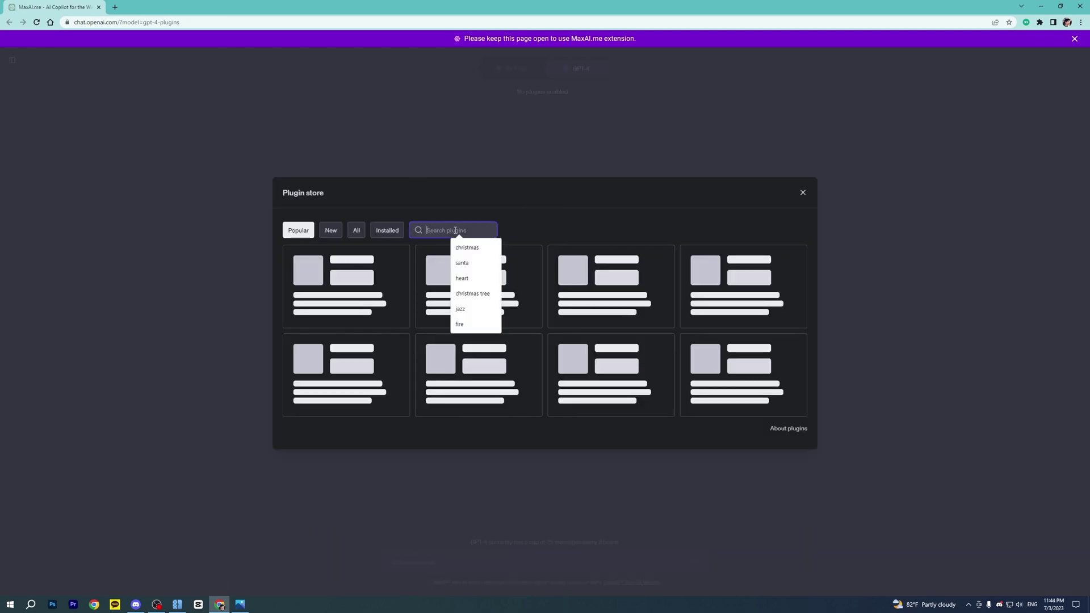
text(Pho)
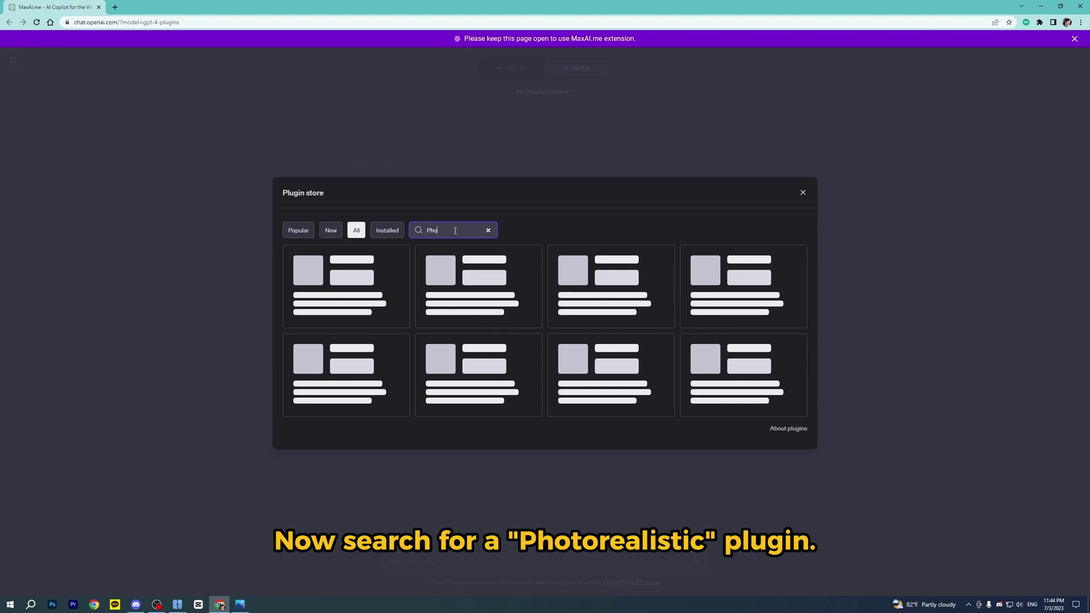
text(torealistic)
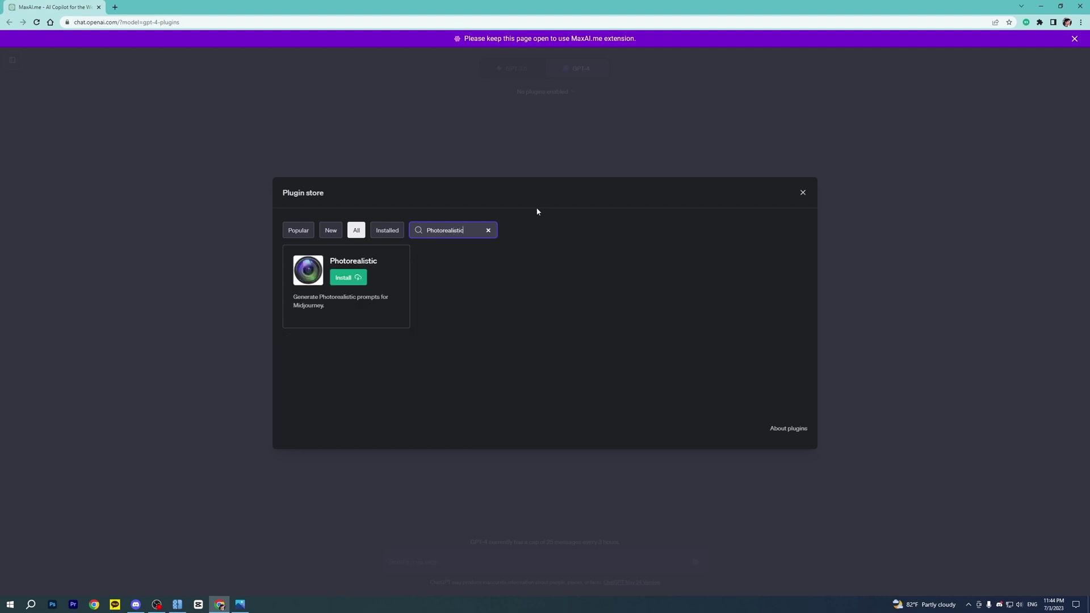
click(342, 279)
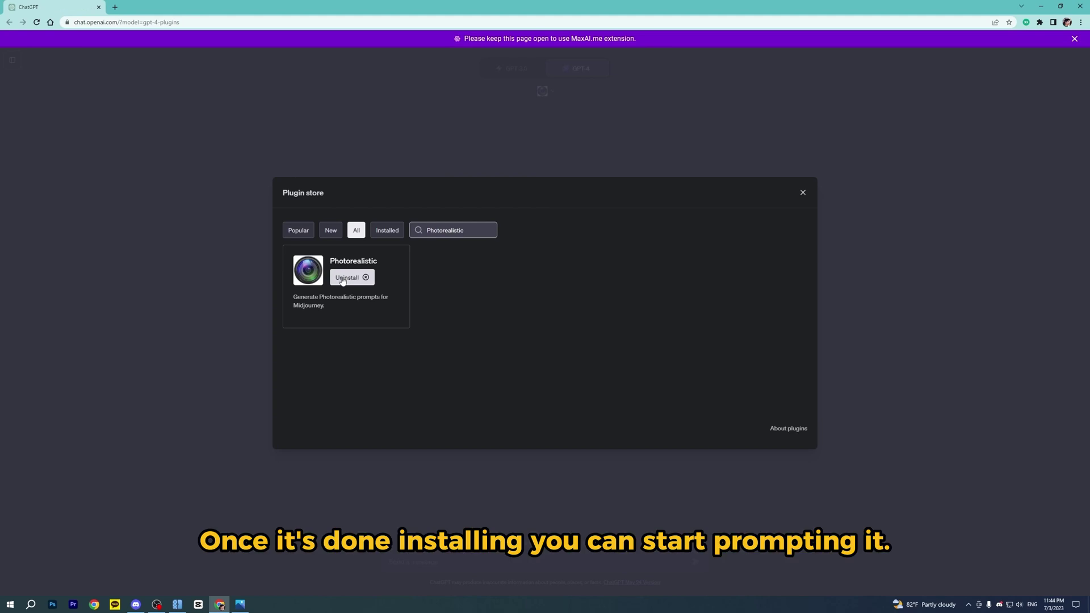
click(802, 193)
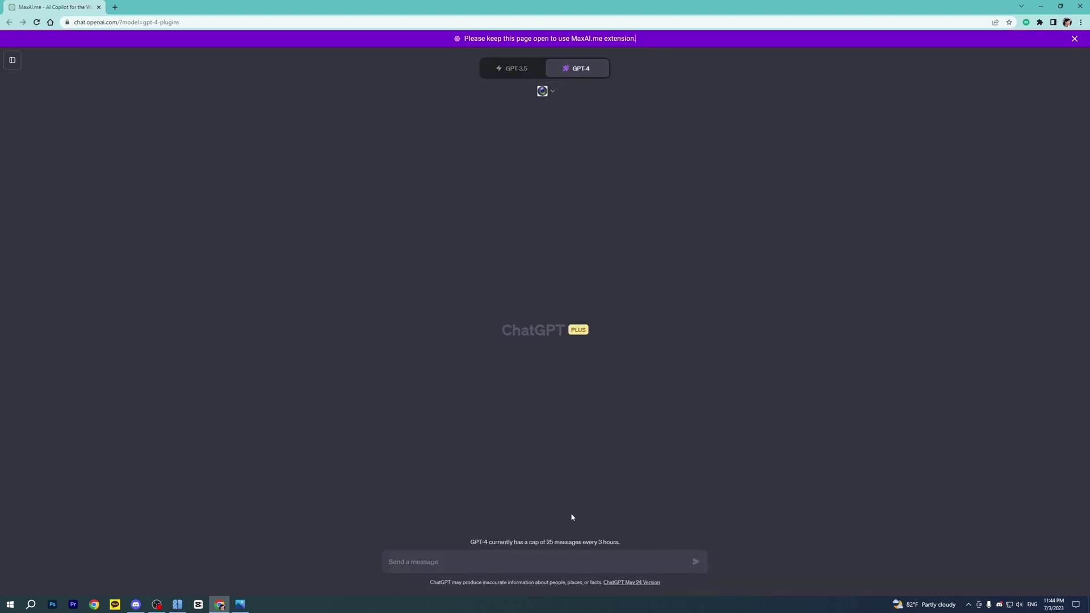
Step: Ask ChatGPT for a Midjourney prompt: layered paper waves, epic details, dreamy blue, starry night
click(531, 559)
text(Generat)
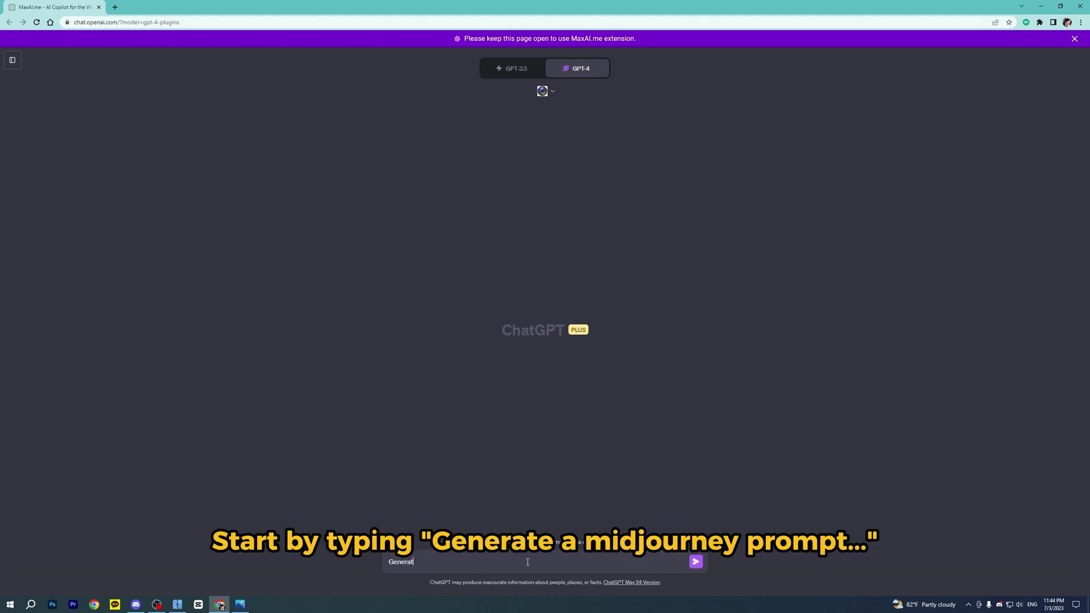
text(e a midjourney promp)
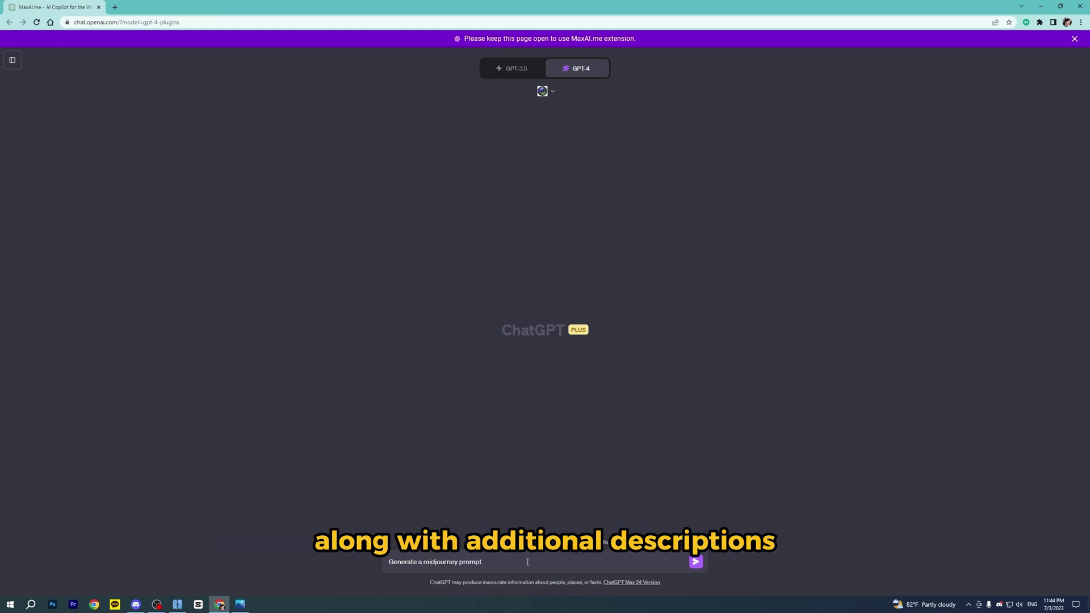
text(t )
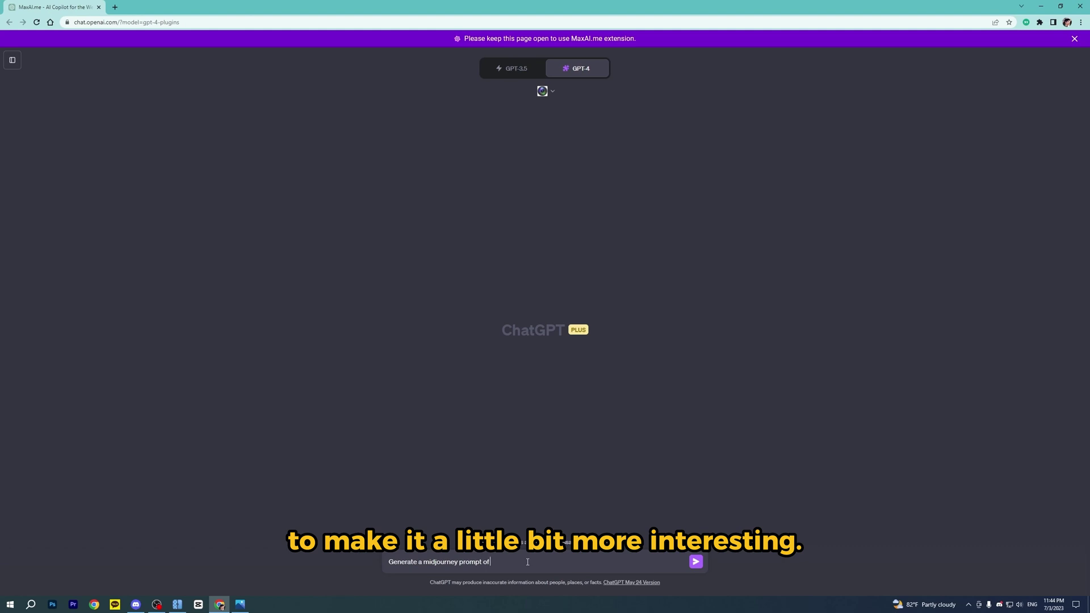
text(of a layered paper of waves, epic details, dreamy)
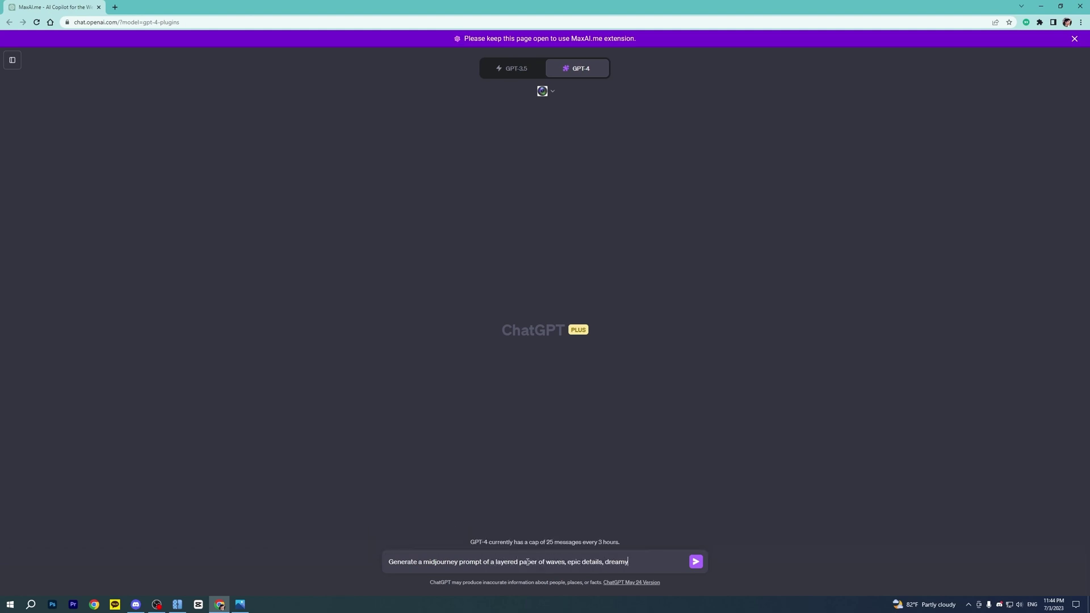
text( blue color , starry night.)
key(Return)
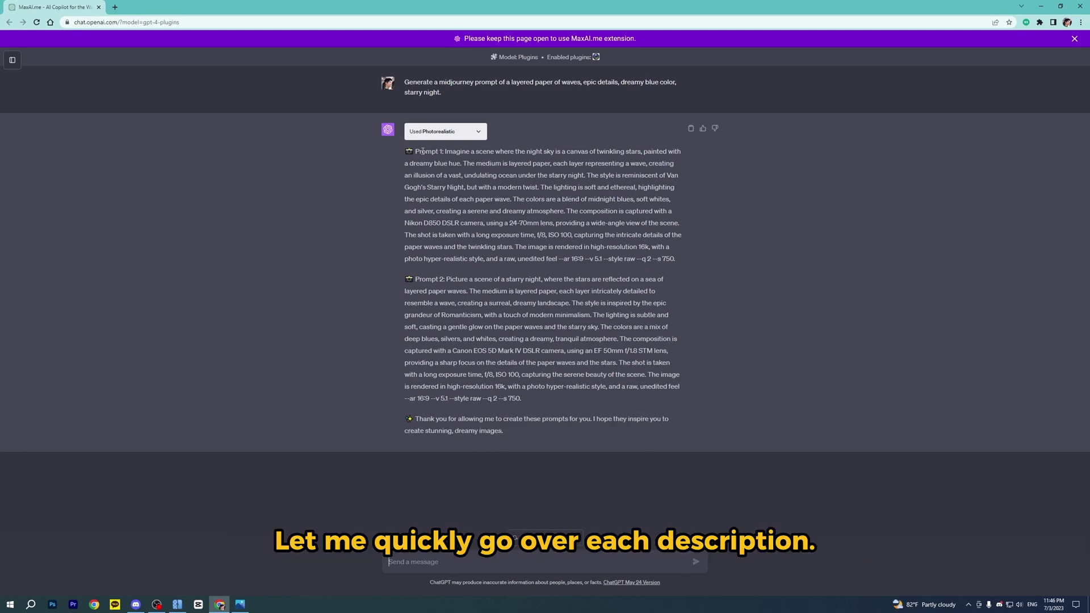
Step: Select and copy the full Prompt 2 description, then switch over to Discord
drag(415, 151, 443, 151)
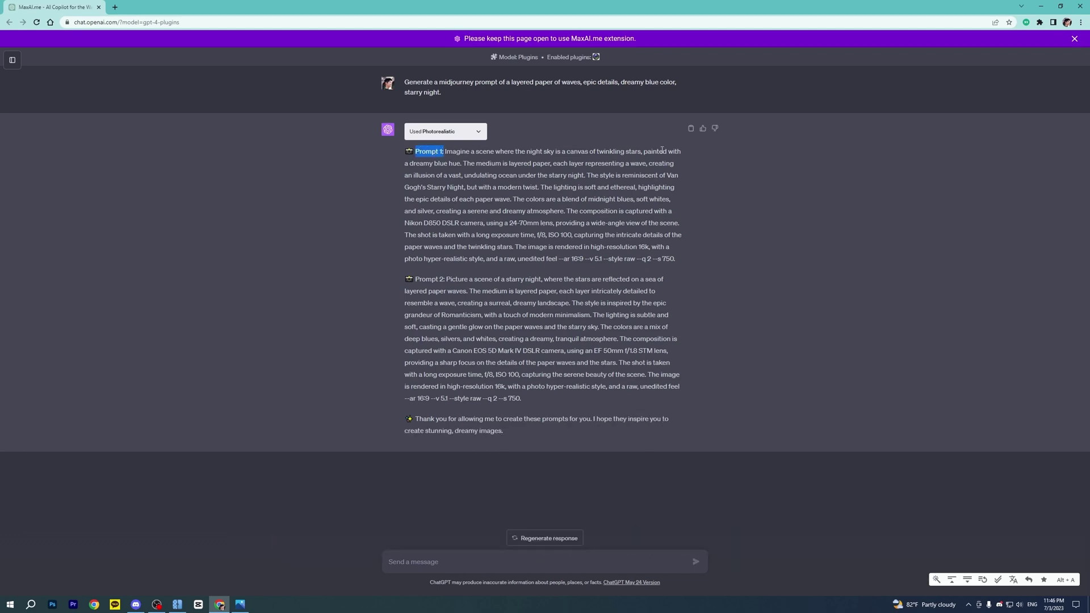
drag(416, 279, 443, 279)
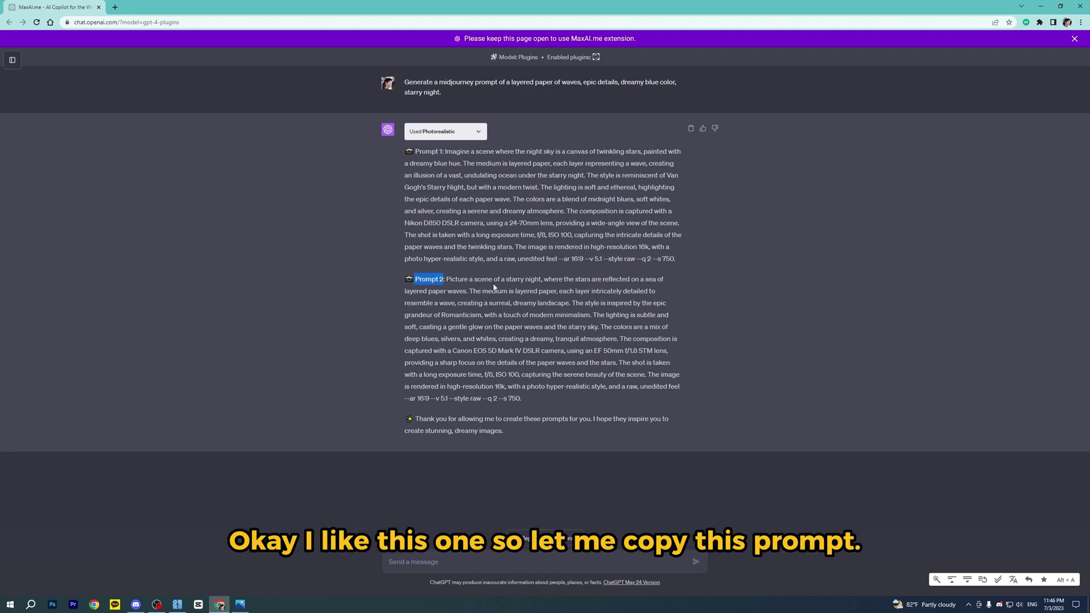
click(447, 279)
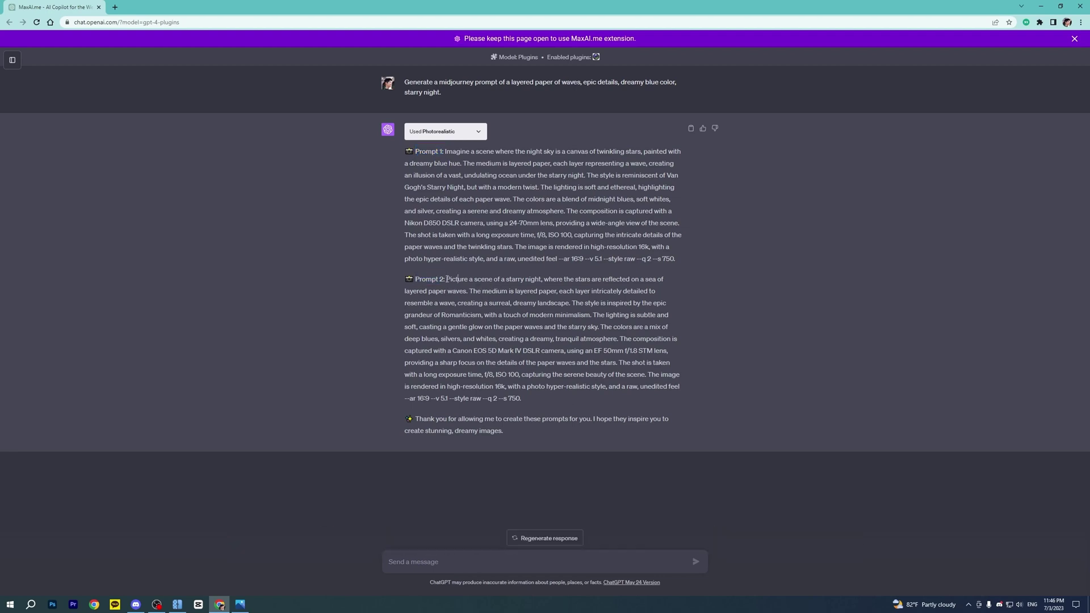
drag(448, 279, 521, 398)
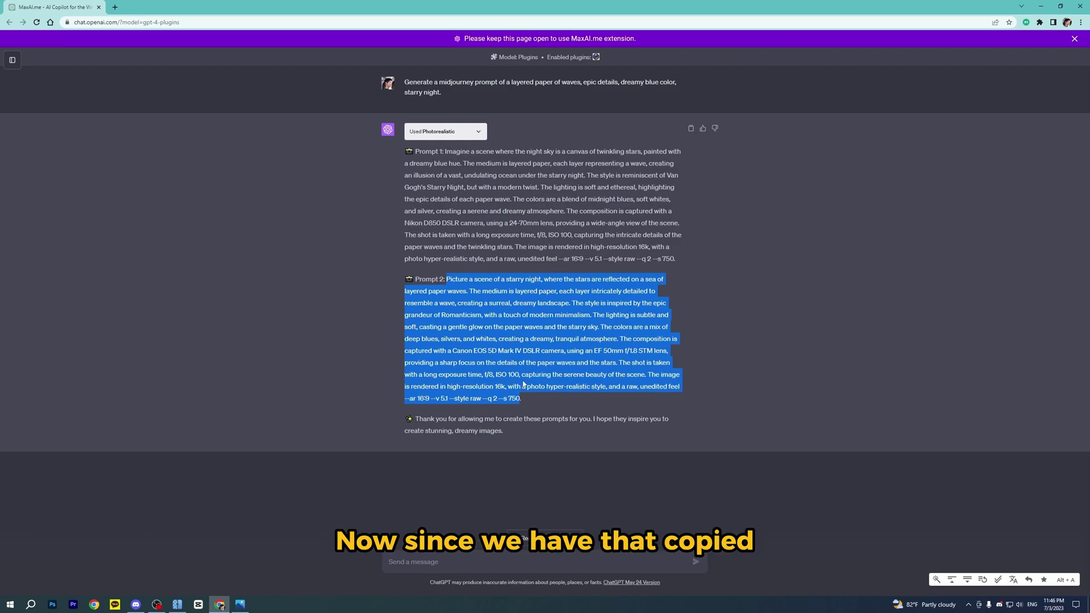
click(136, 604)
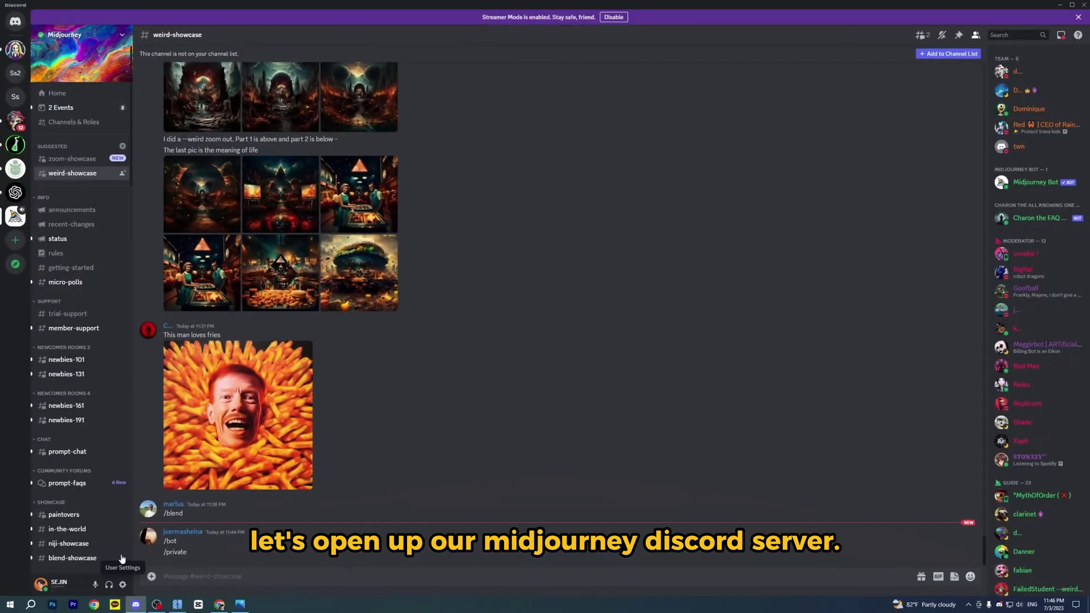
Step: In the general channel, submit /imagine with the pasted Prompt 2, minus its --v 5.1 parameter
click(16, 97)
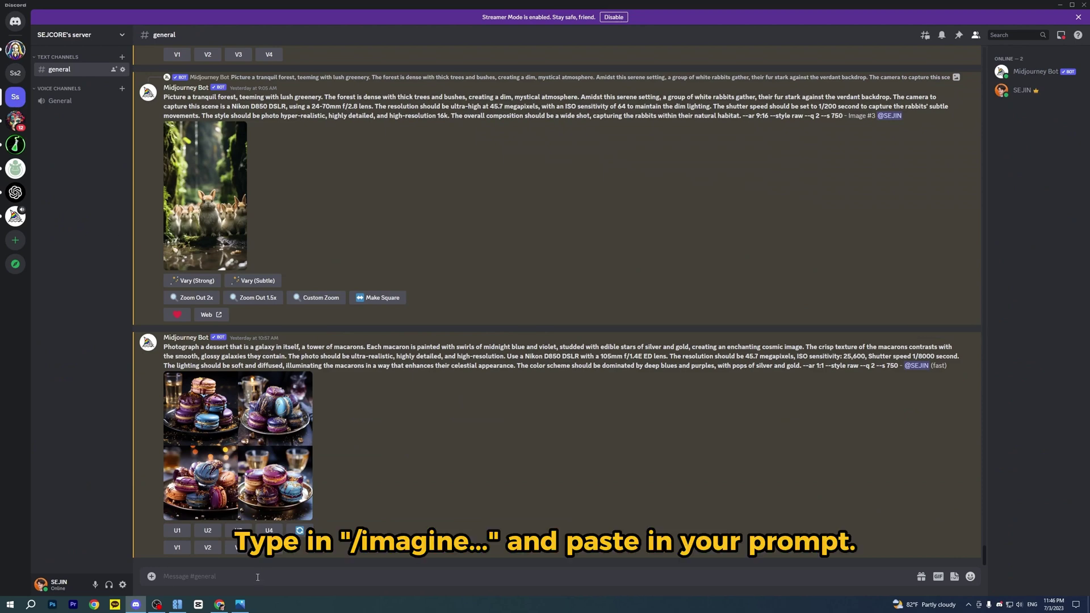
text(/imagine)
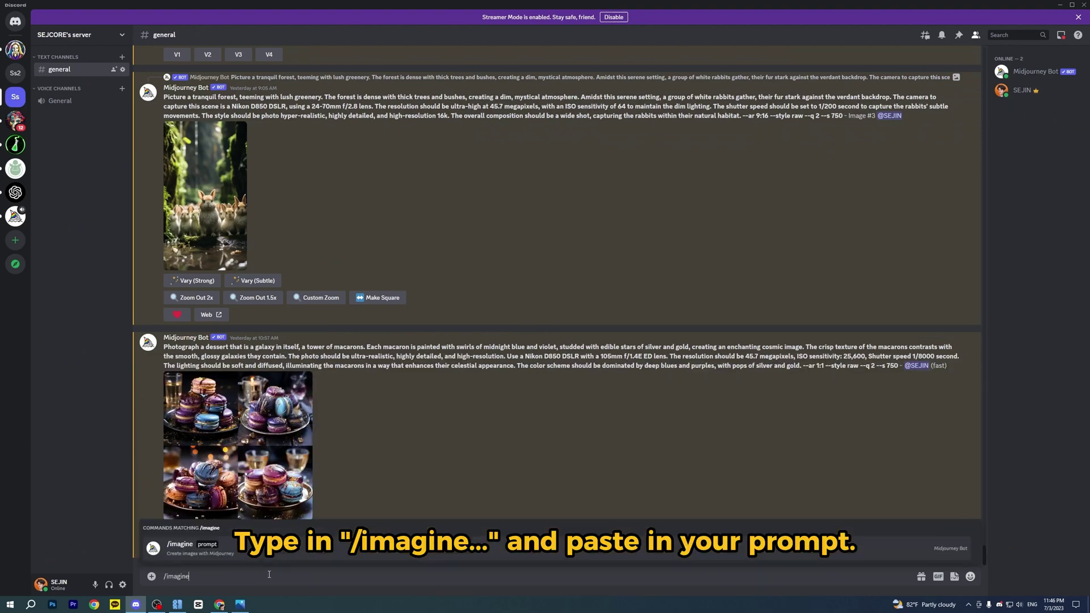
key(Tab)
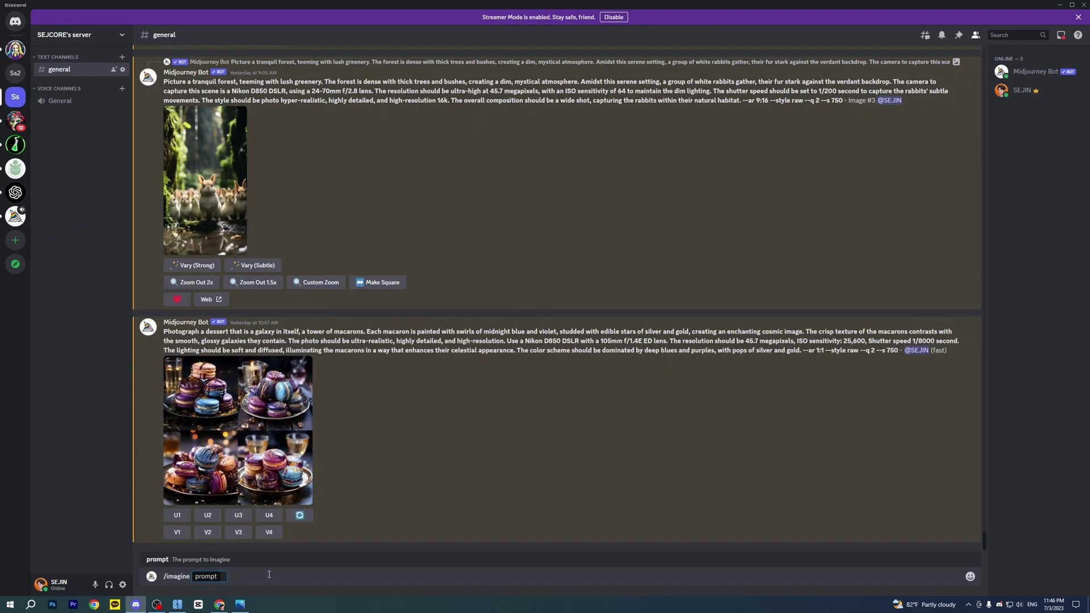
key(ctrl+v)
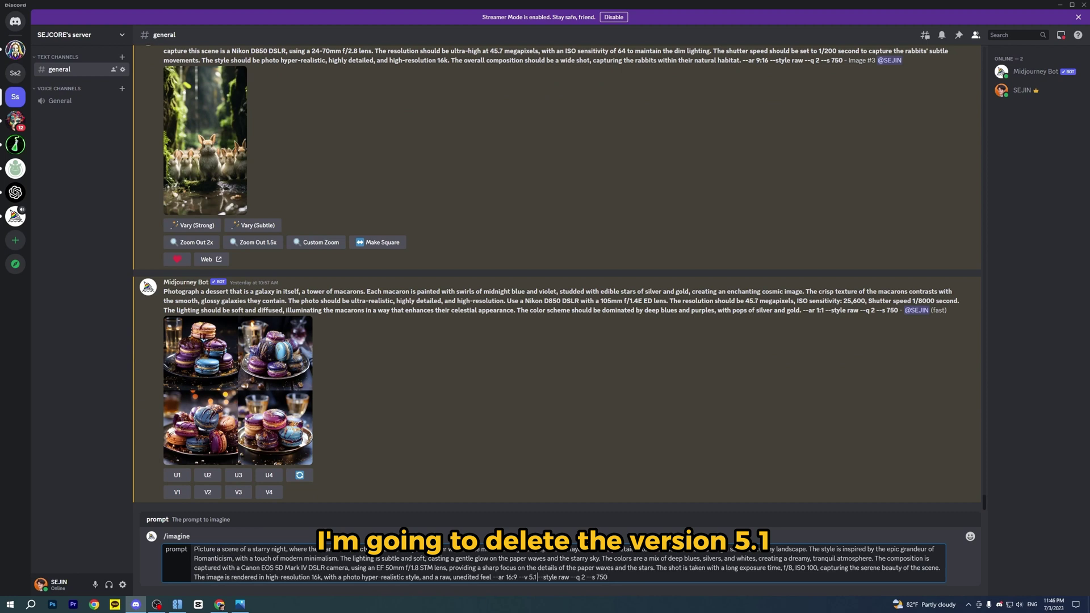
key(BackSpace)
key(BackSpace)
key(BackSpace)
key(BackSpace)
key(BackSpace)
key(BackSpace)
key(BackSpace)
key(BackSpace)
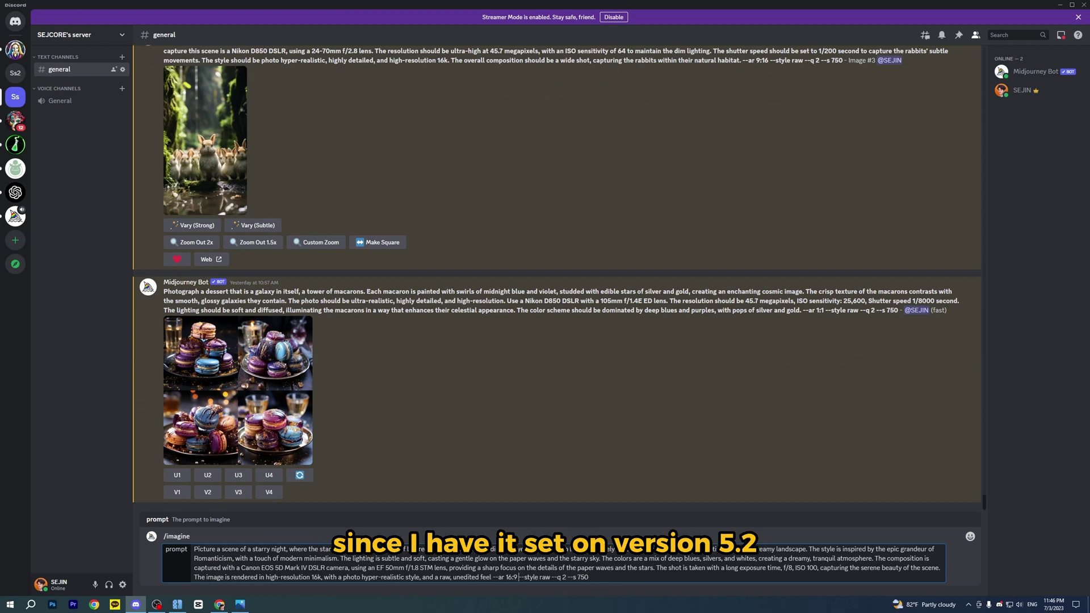
click(524, 577)
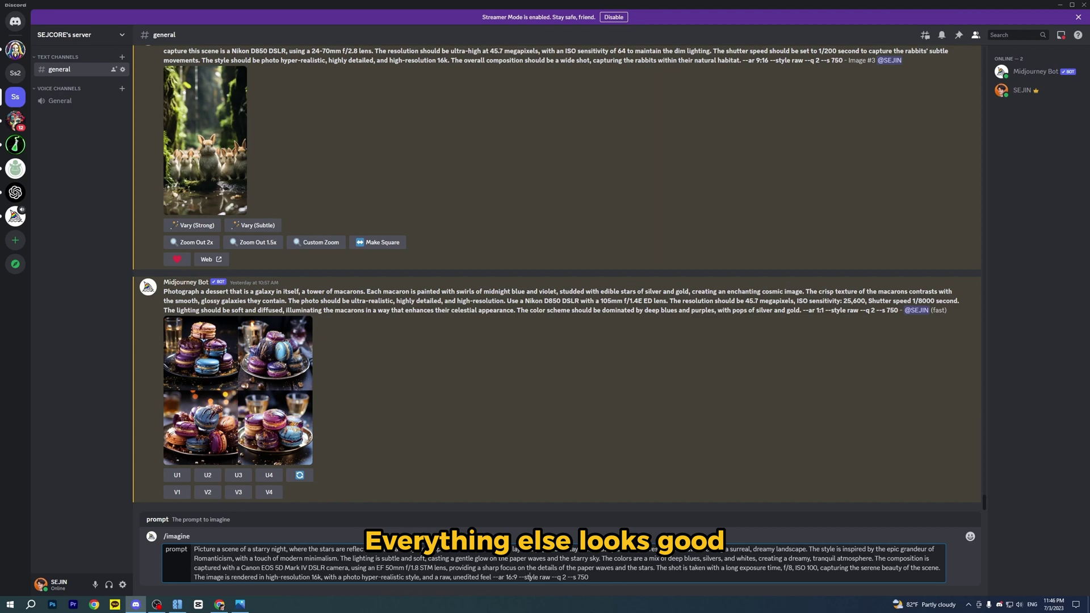
click(566, 577)
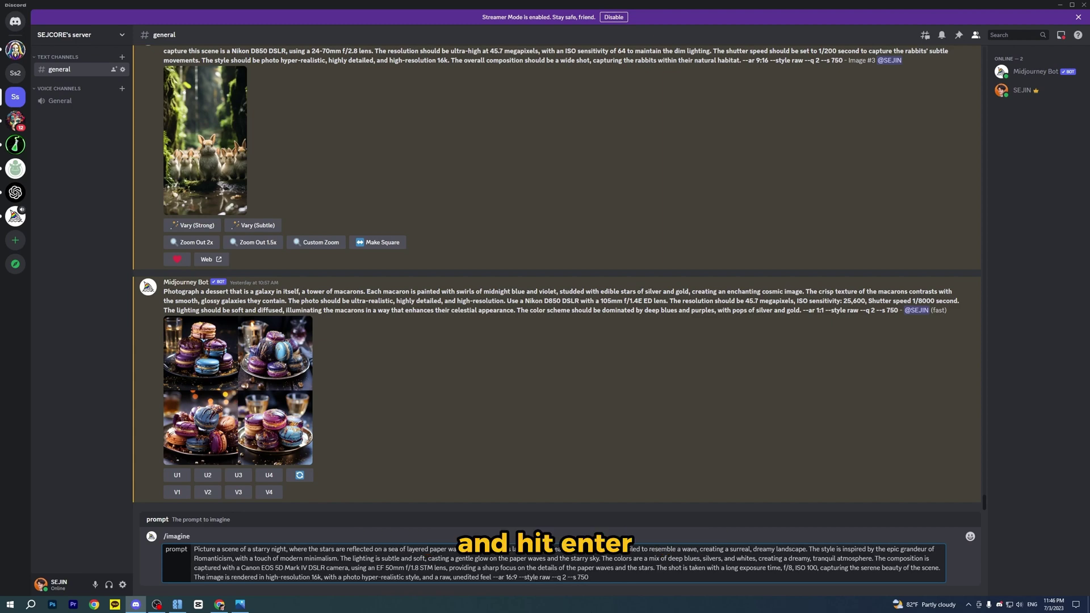
key(Return)
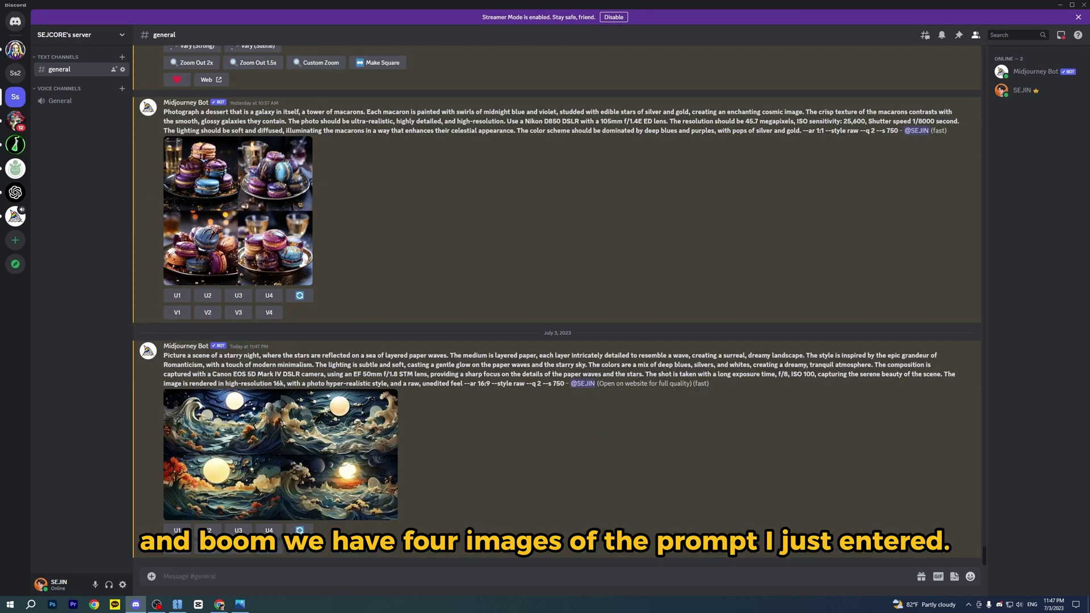
Step: Preview the four-image grid, upscale image 2 with U2, and enlarge the upscaled result
click(264, 451)
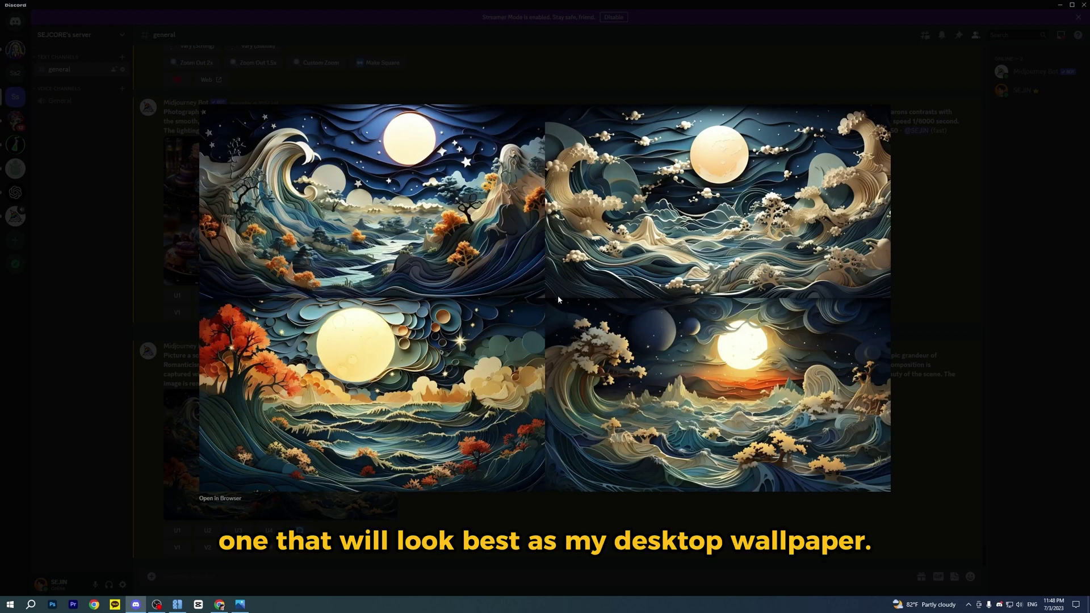
key(Escape)
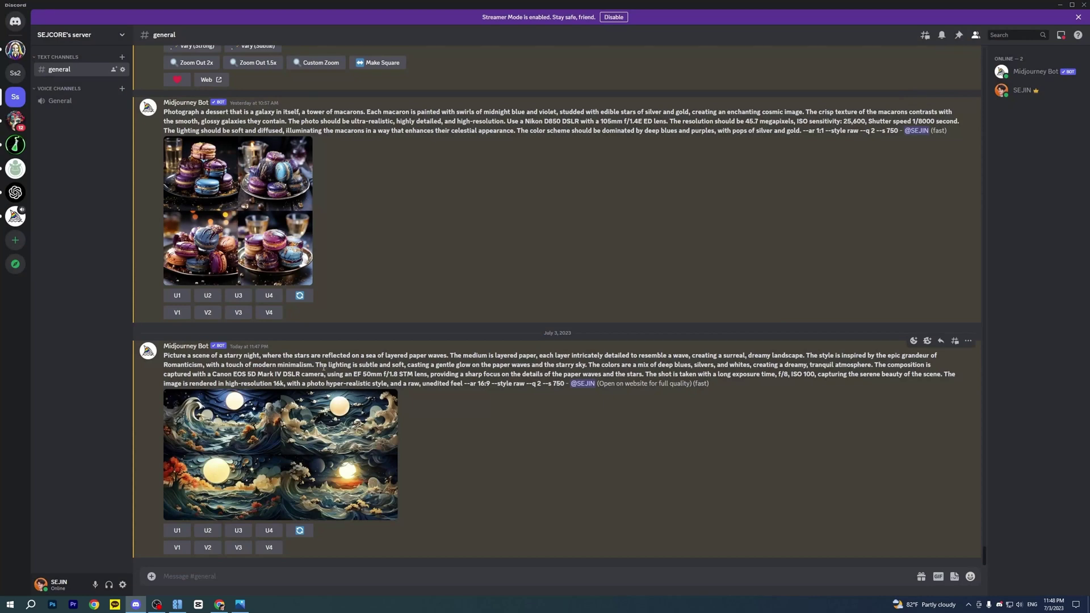
click(207, 530)
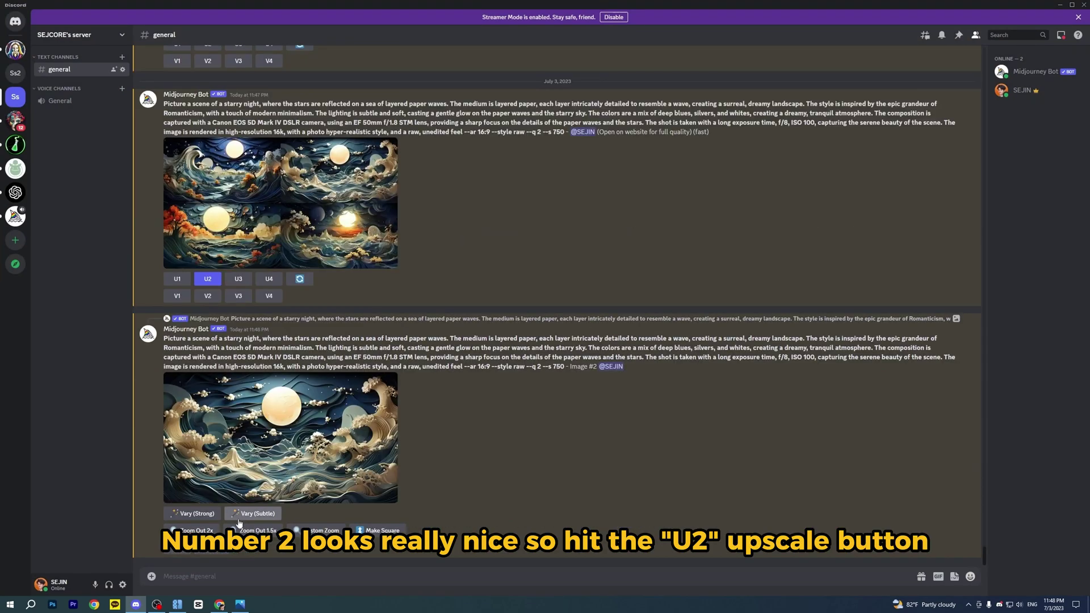
click(282, 454)
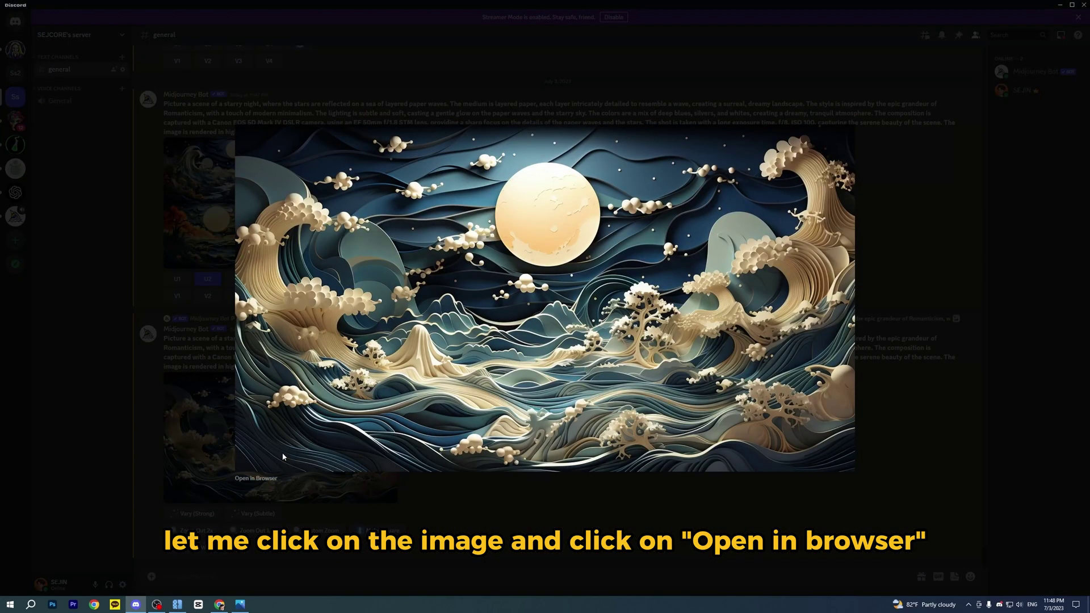
Step: Open the upscaled image in Chrome and save it to Pictures under a name starting layered_paper
click(256, 479)
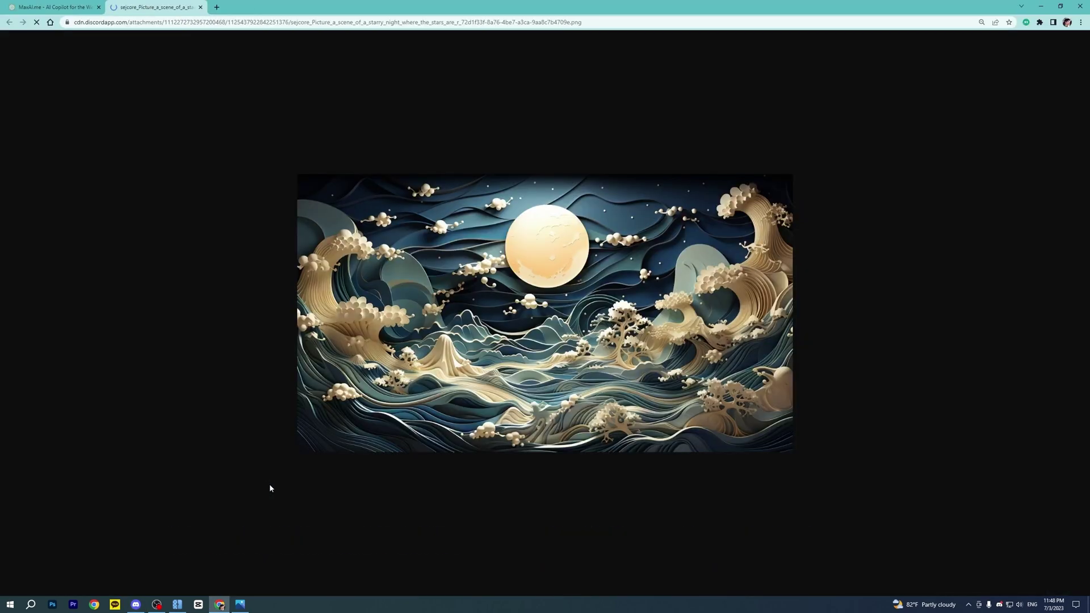
right_click(534, 295)
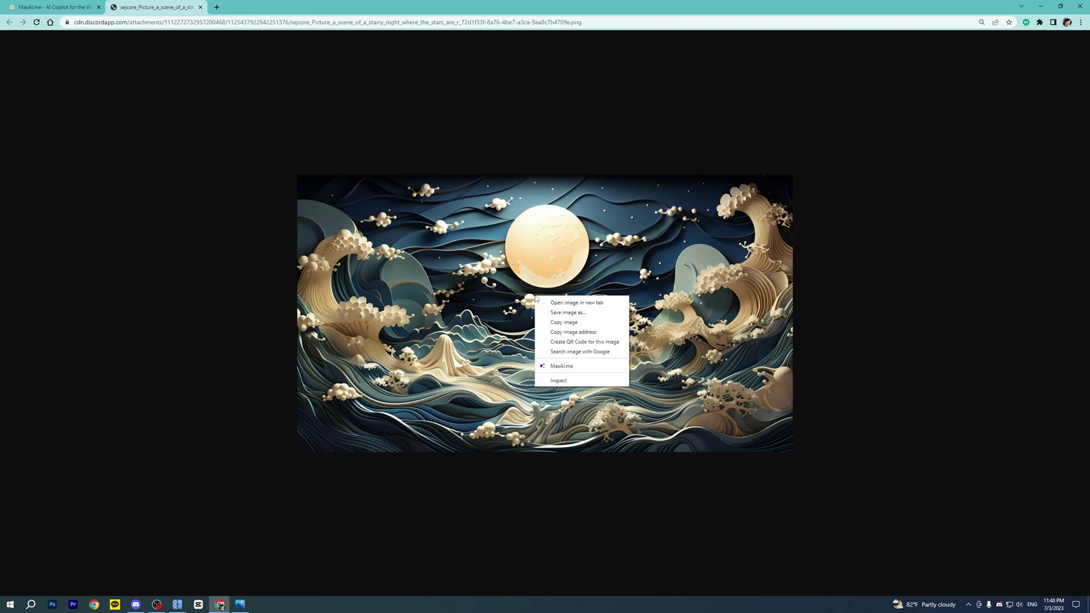
click(544, 312)
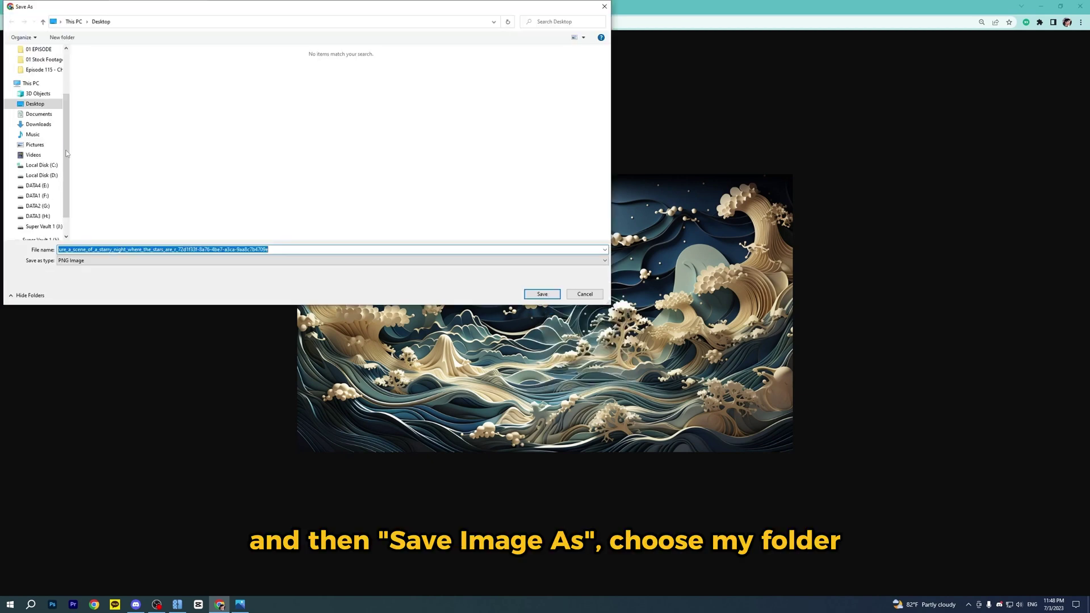
click(34, 145)
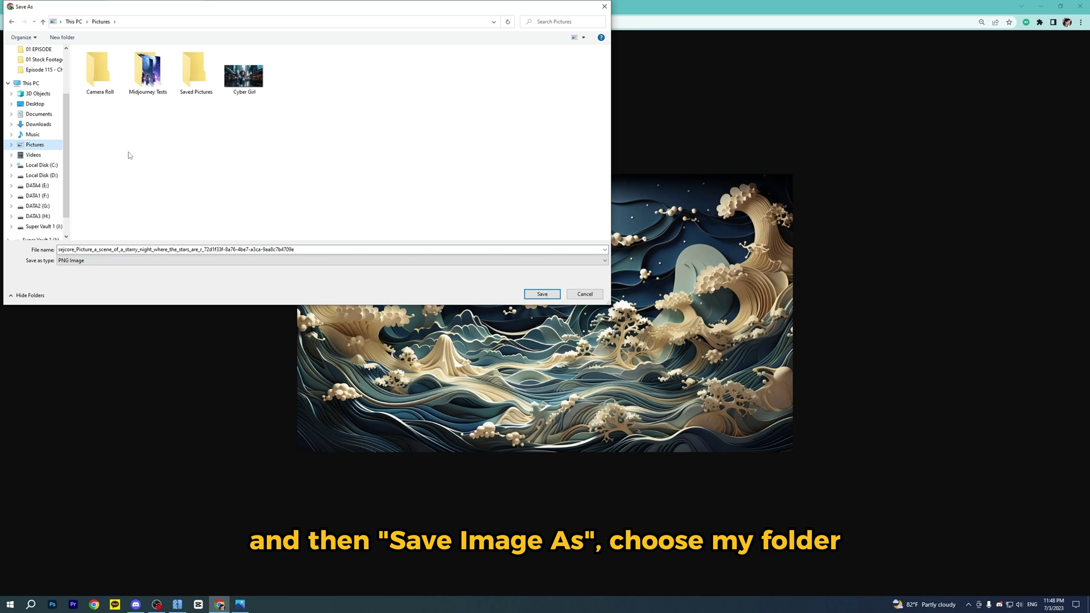
click(337, 249)
key(ctrl+a)
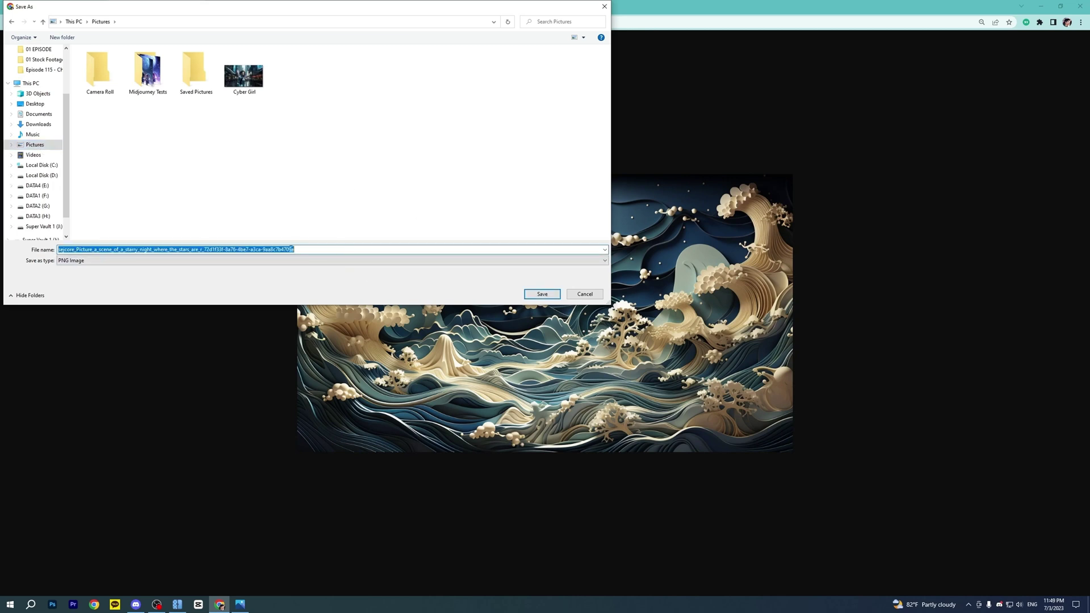
drag(291, 249, 20, 254)
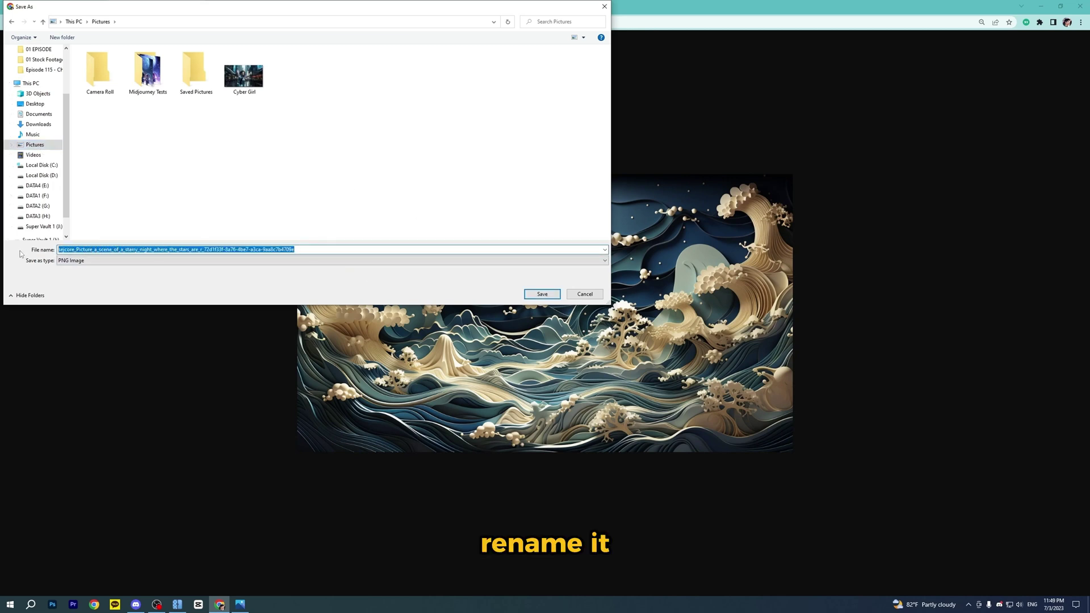
text(layered_paper_waves)
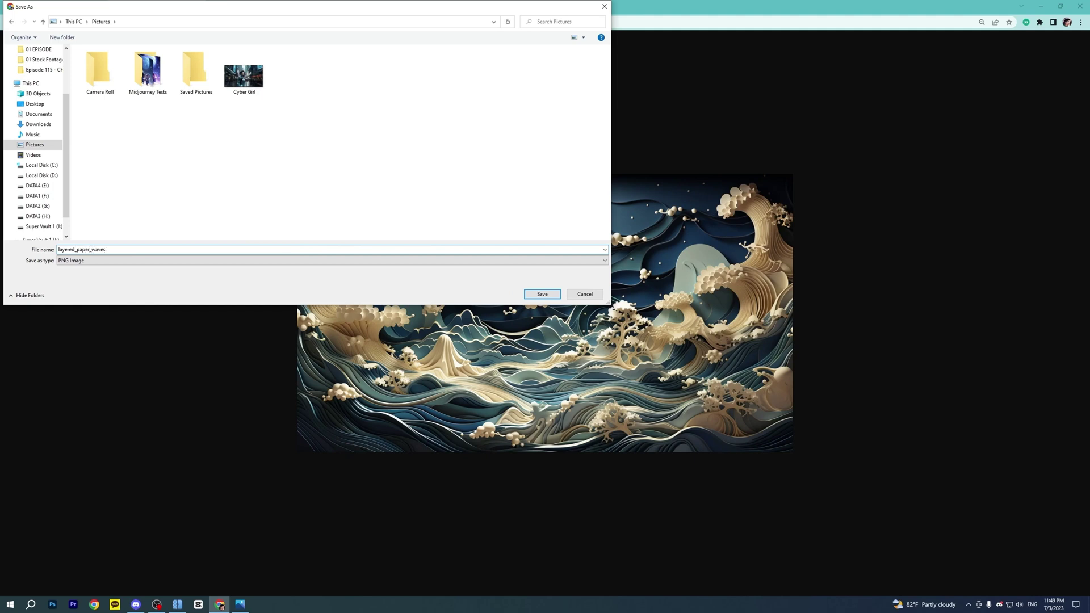
key(Return)
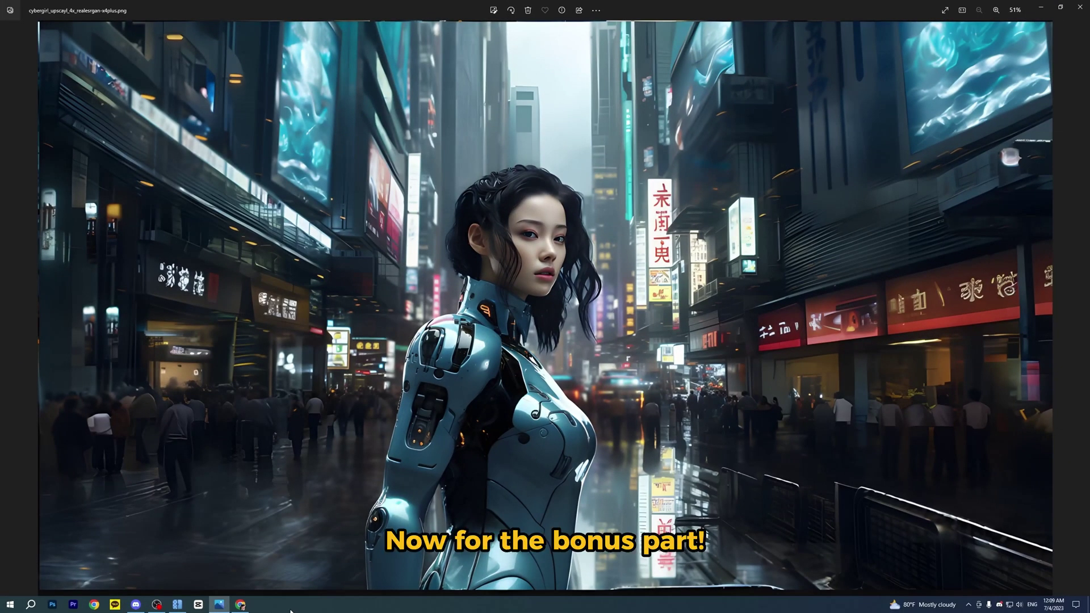
Step: Bring Chrome forward, maximize its window, and open a new blank tab
click(241, 606)
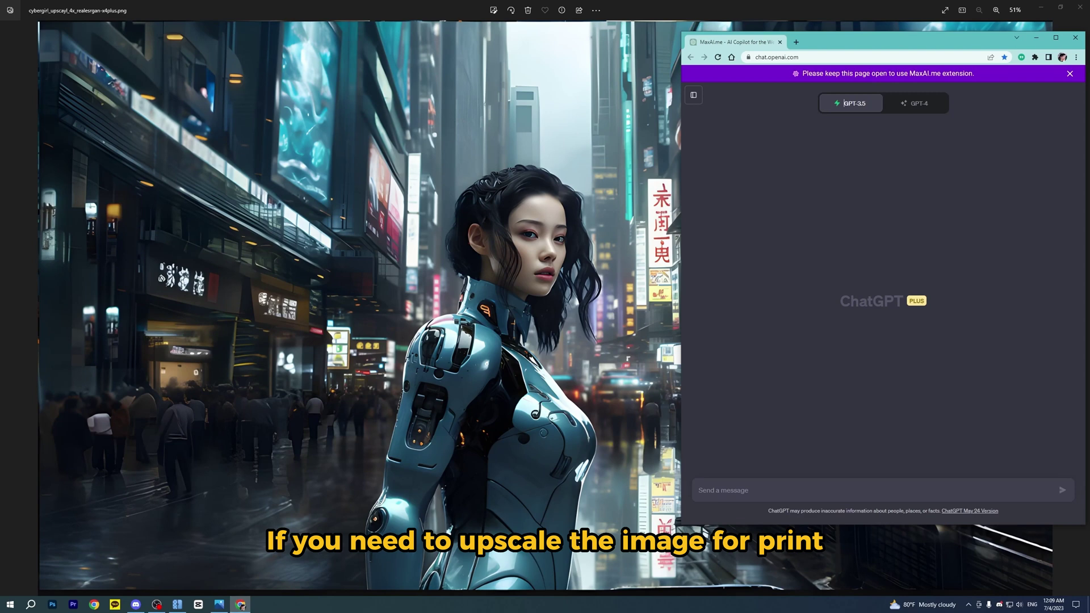
click(1055, 38)
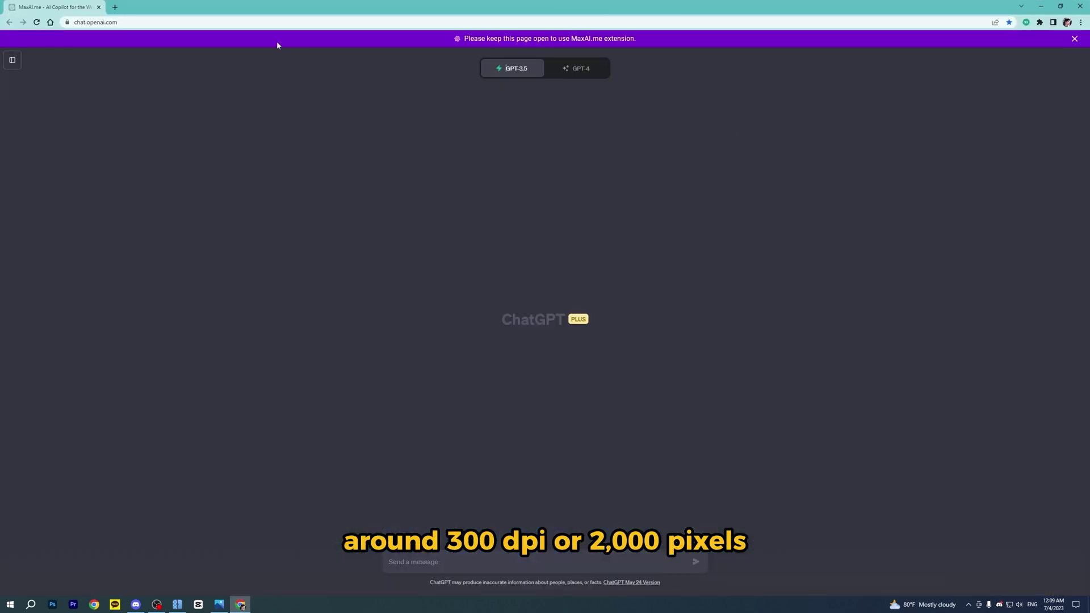
click(116, 8)
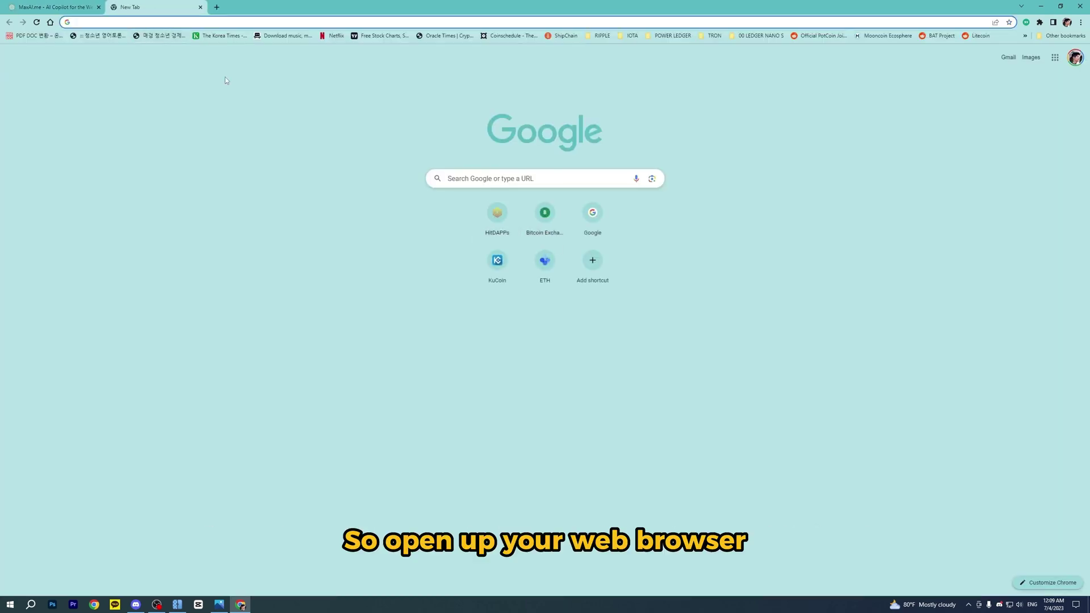
Step: Search Google for 'upscayl' and download the Windows version from upscayl.org
text(google.com)
key(Return)
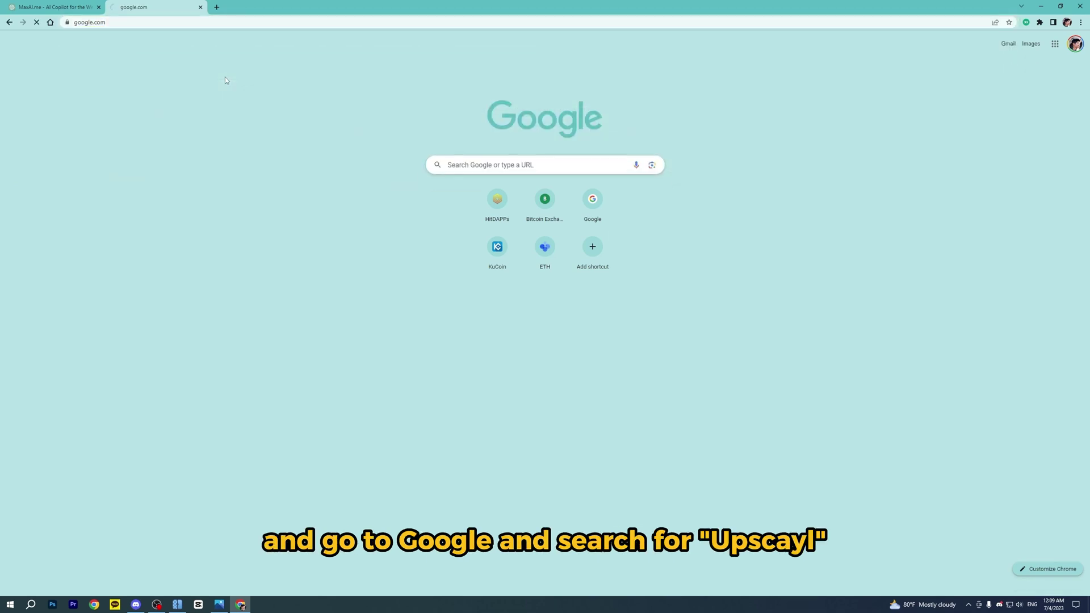
click(526, 203)
text(up)
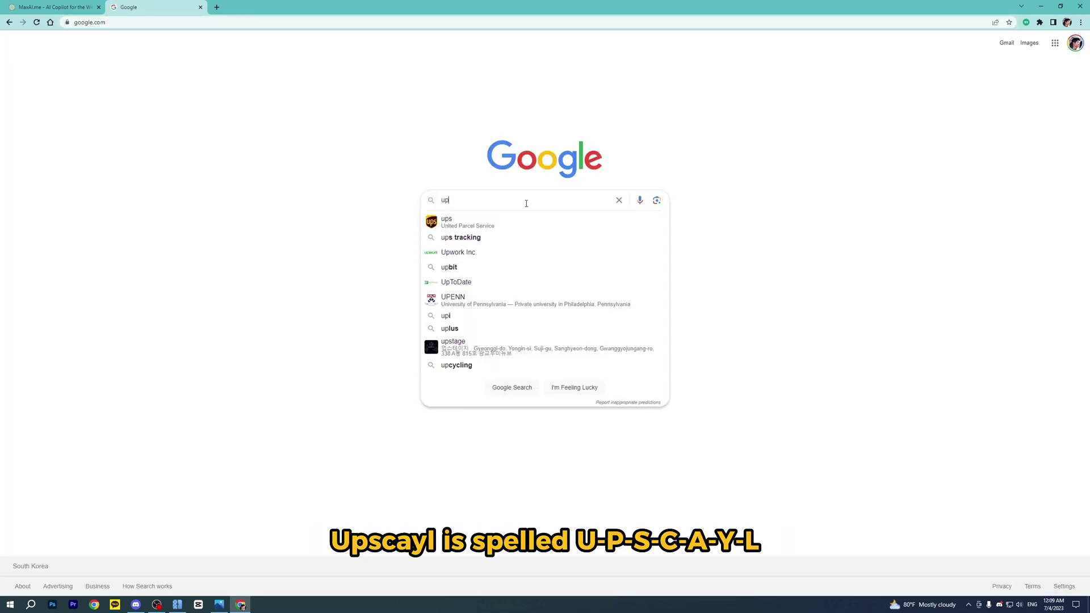
text(scayl)
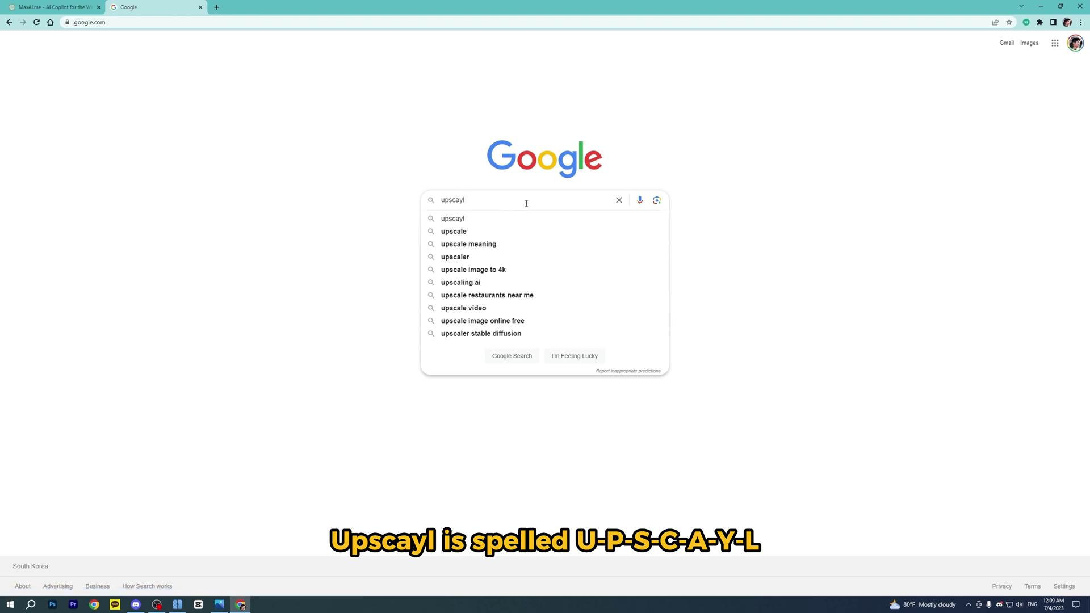
key(Return)
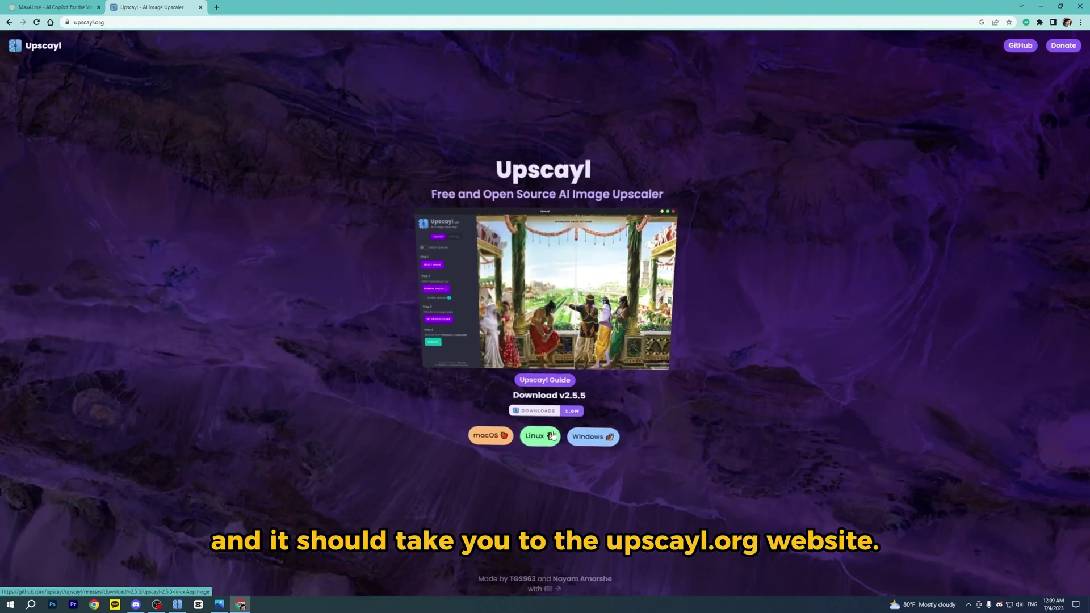
click(590, 439)
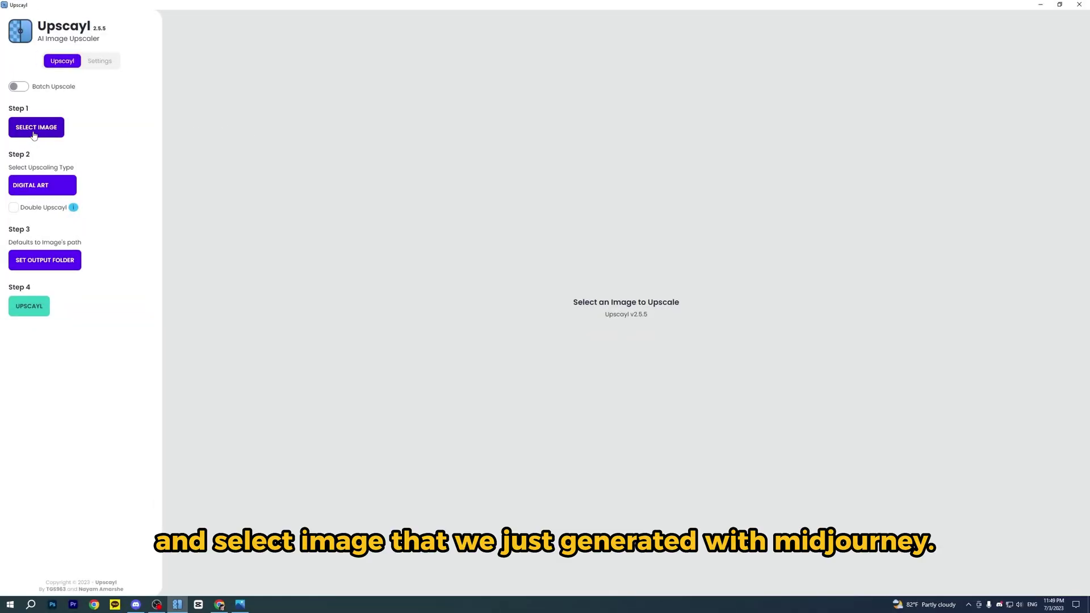
Step: Load the layered_paper_waves image into Upscayl
click(34, 135)
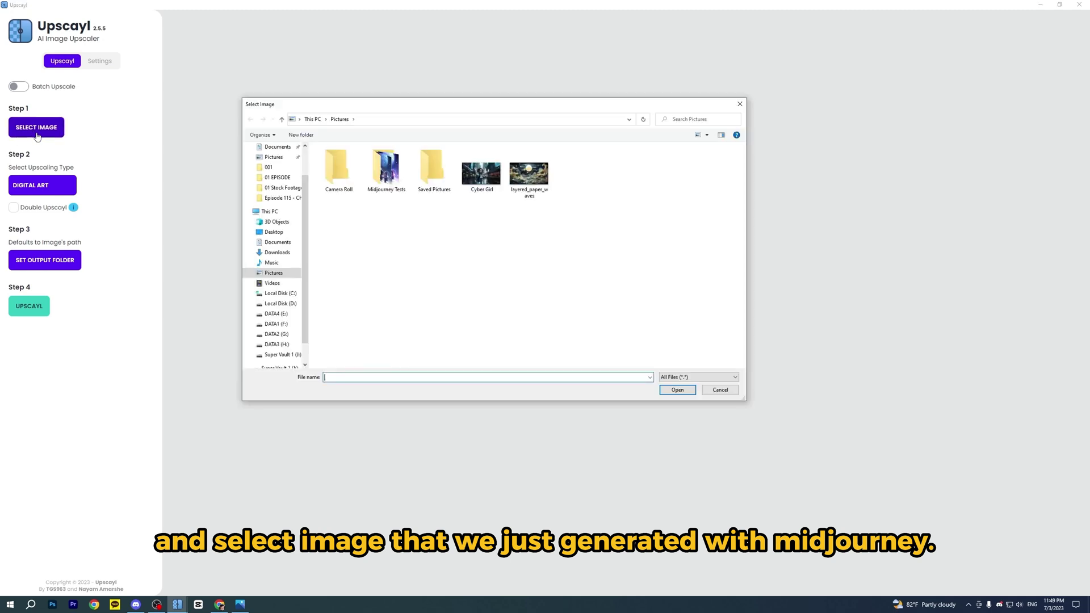
click(530, 189)
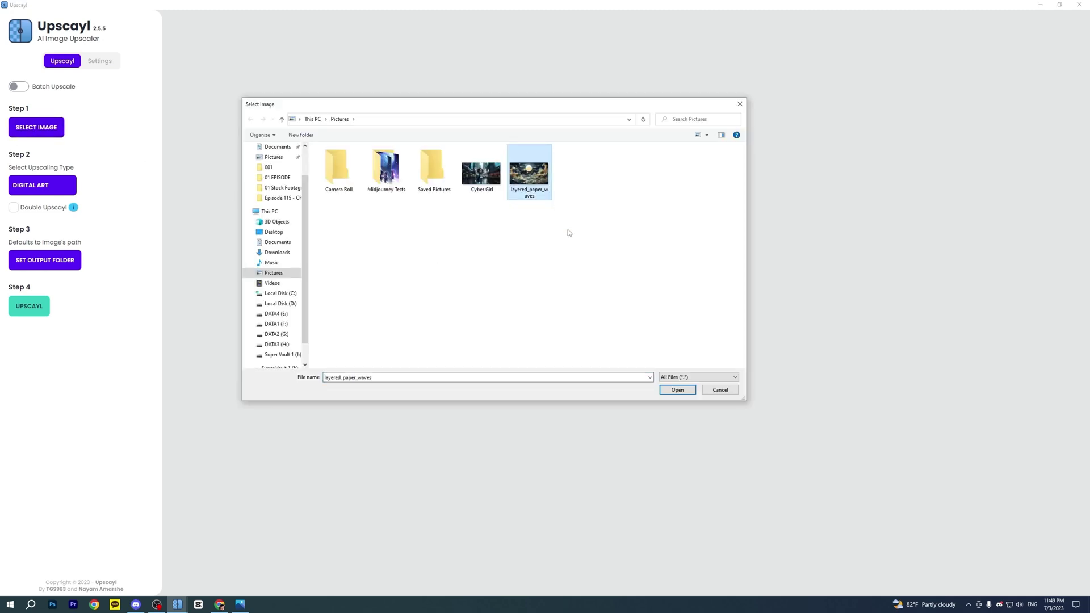
click(672, 392)
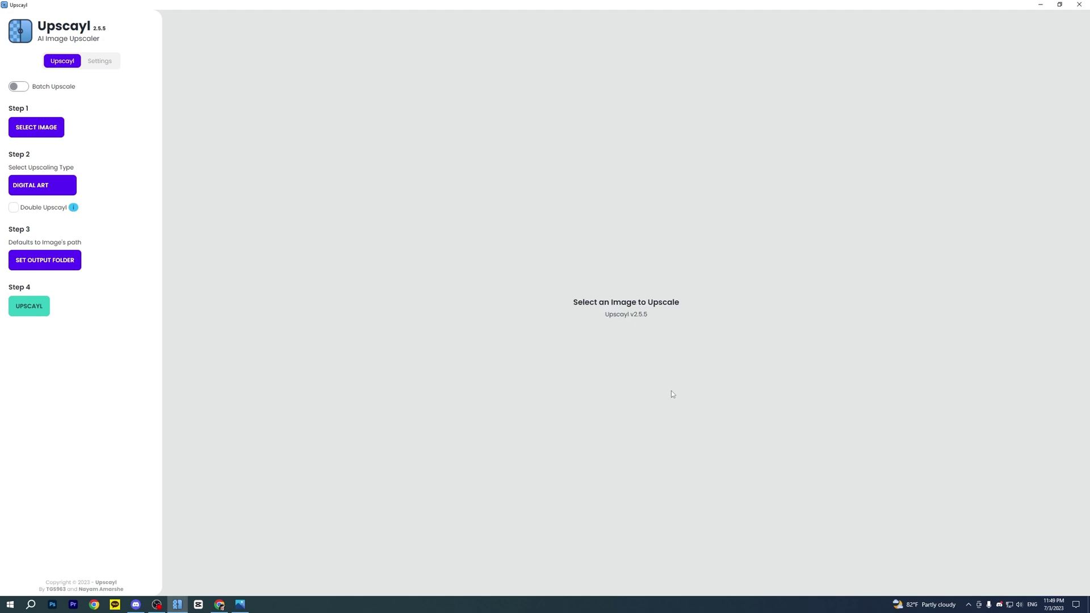
Step: Set the upscaling type to Digital Art and upscale the image to 5824x3264
click(61, 188)
scroll(72, 228, down, 2)
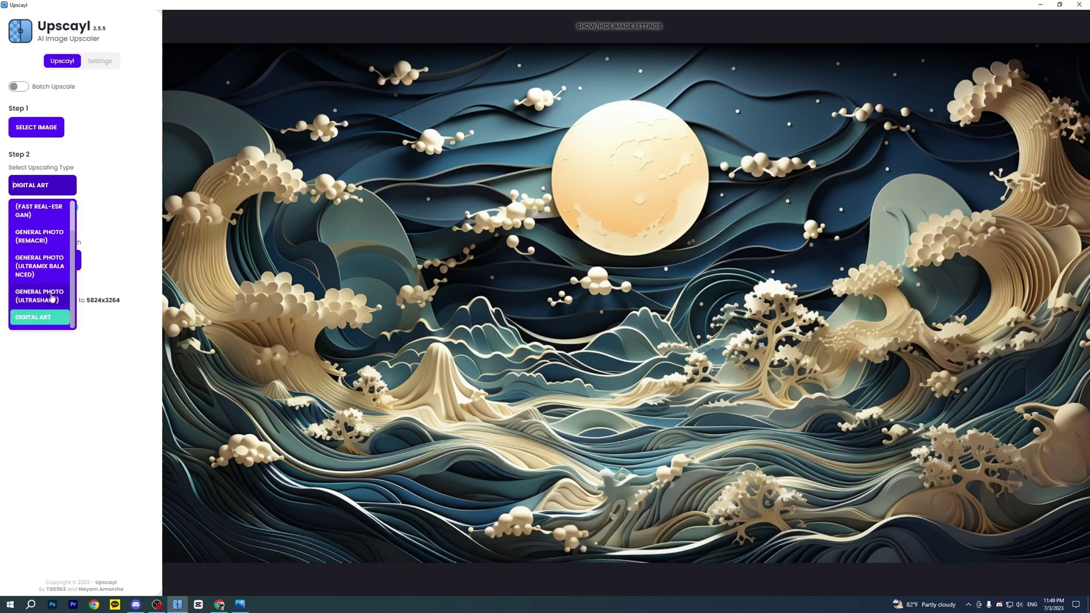
click(51, 296)
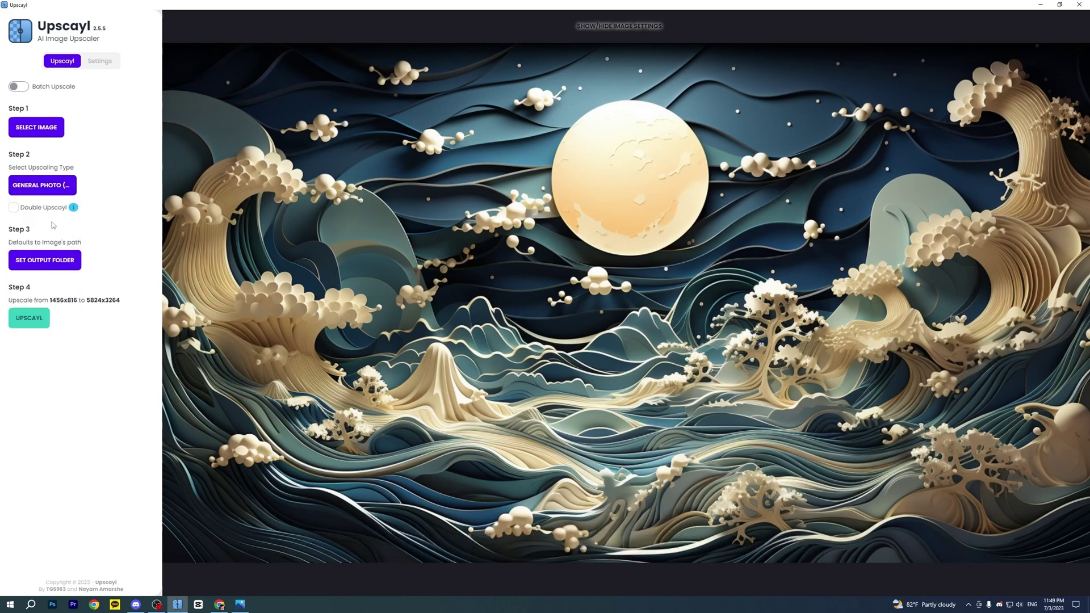
click(62, 190)
scroll(52, 309, down, 1)
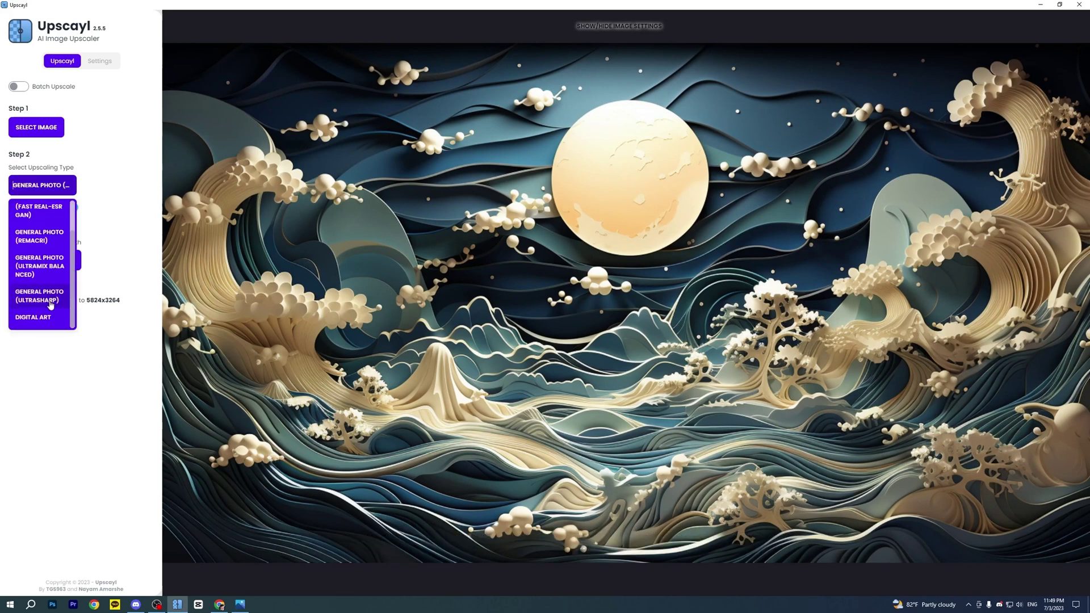
click(48, 318)
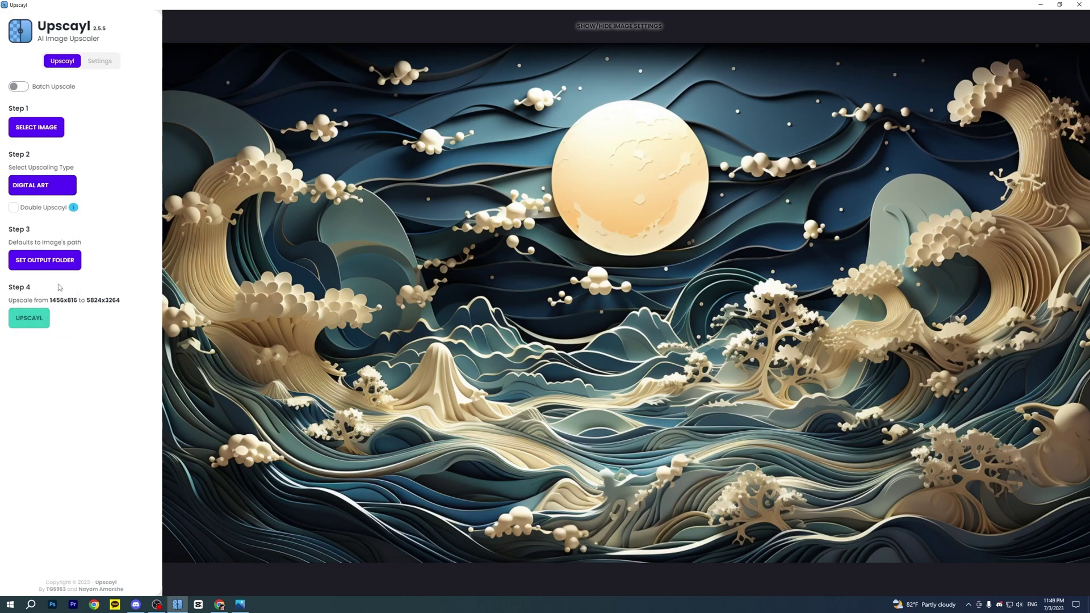
click(39, 317)
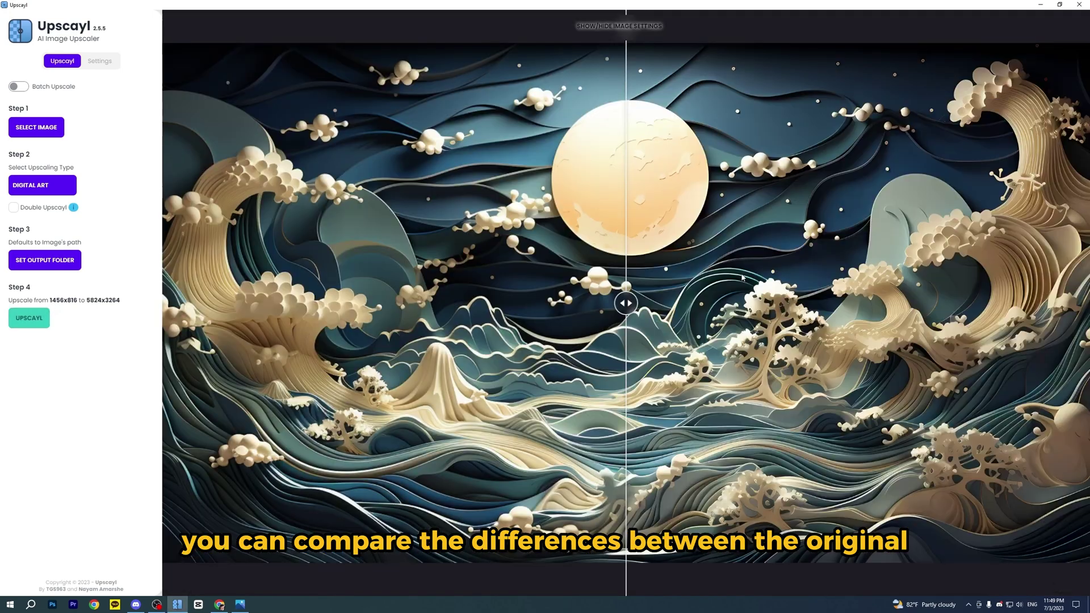
Step: Drag the before/after slider to the left edge so the whole image shows the upscaled version
drag(579, 303, 137, 305)
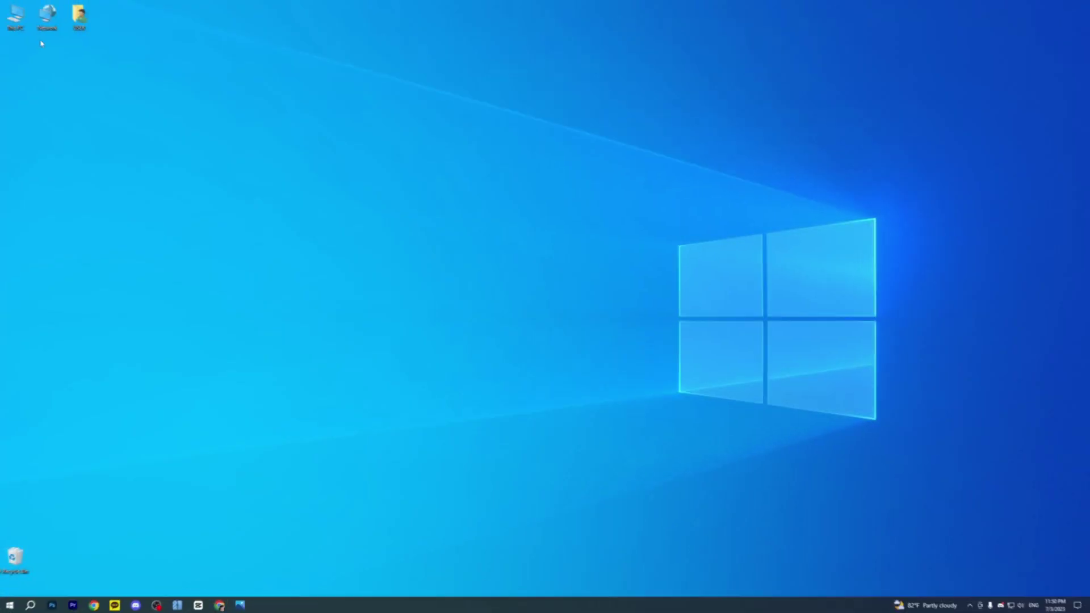
Step: Open the upscaled layered_paper_waves PNG from the Pictures folder in Windows Photos
key(super+e)
click(143, 343)
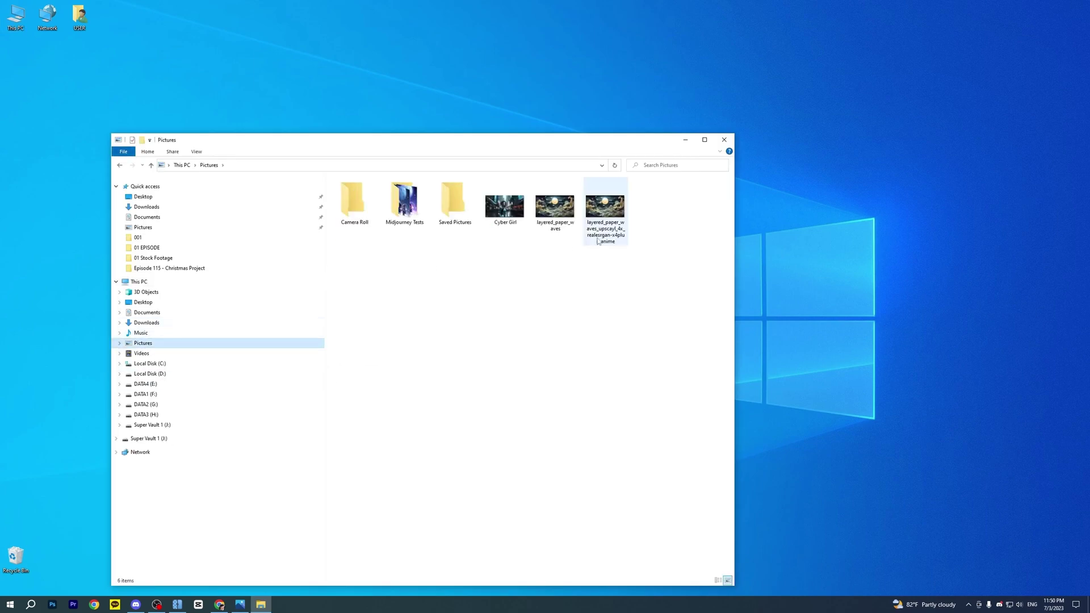
double_click(603, 226)
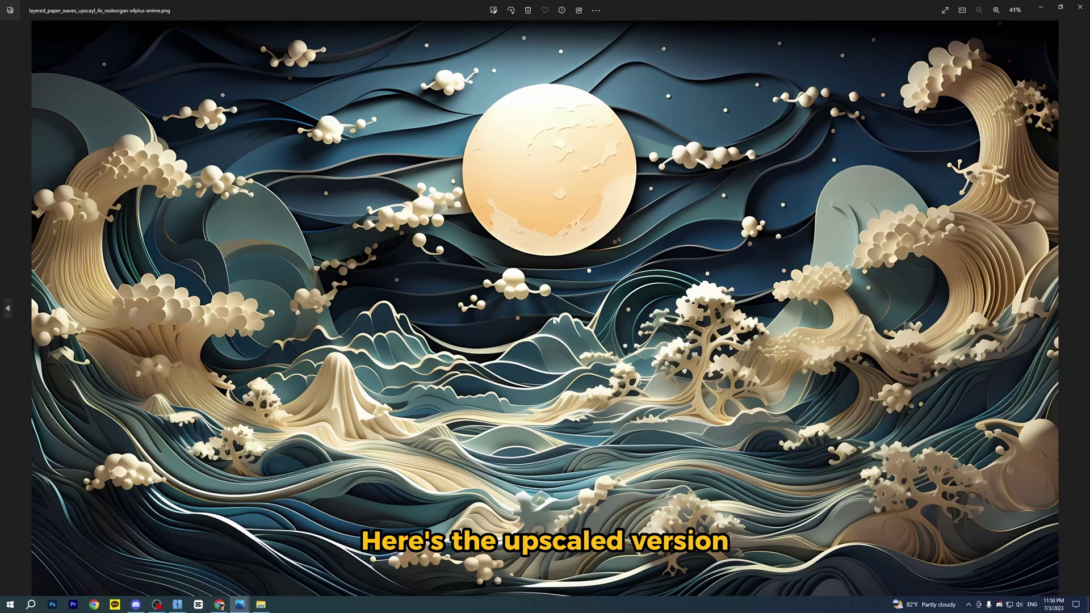
Step: Zoom in closely on the upscaled image's fine detail, zoom back out, then close Photos
click(997, 10)
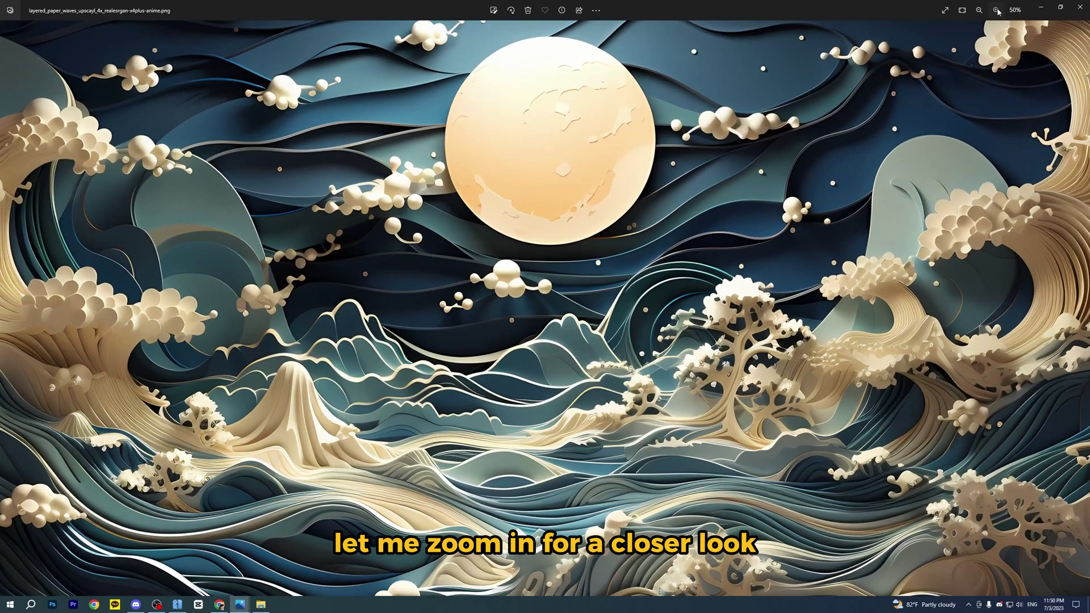
click(997, 10)
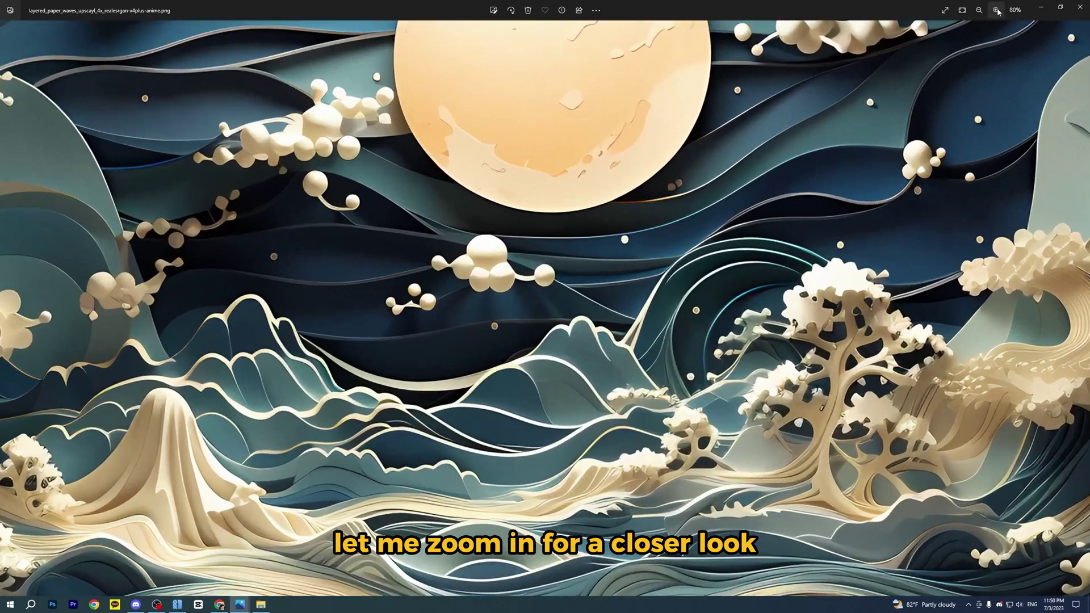
click(997, 11)
click(997, 10)
click(997, 11)
click(997, 10)
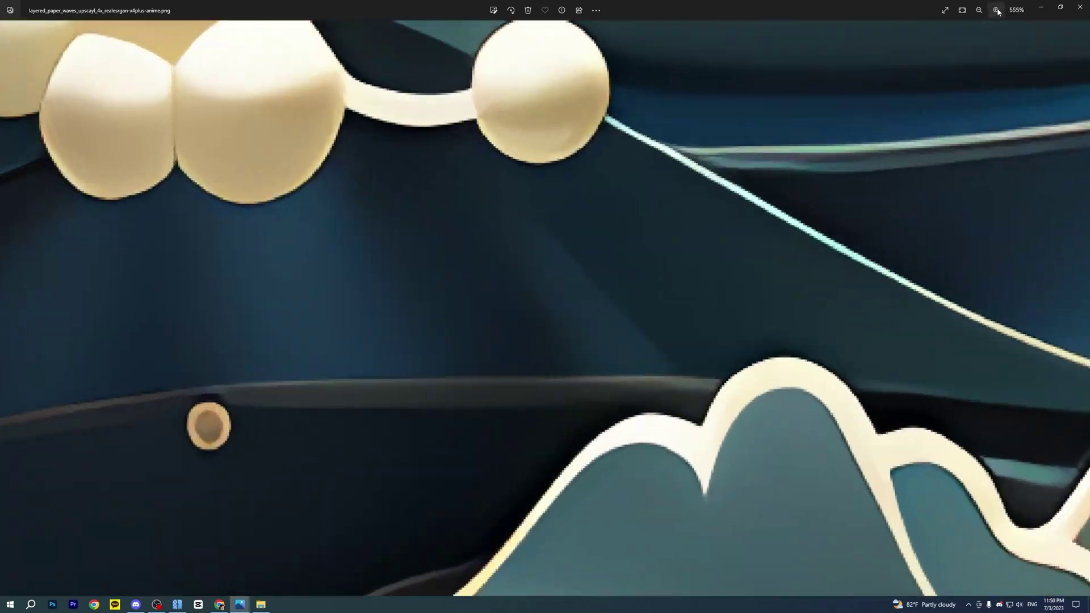
click(997, 10)
click(983, 10)
click(979, 10)
click(979, 10)
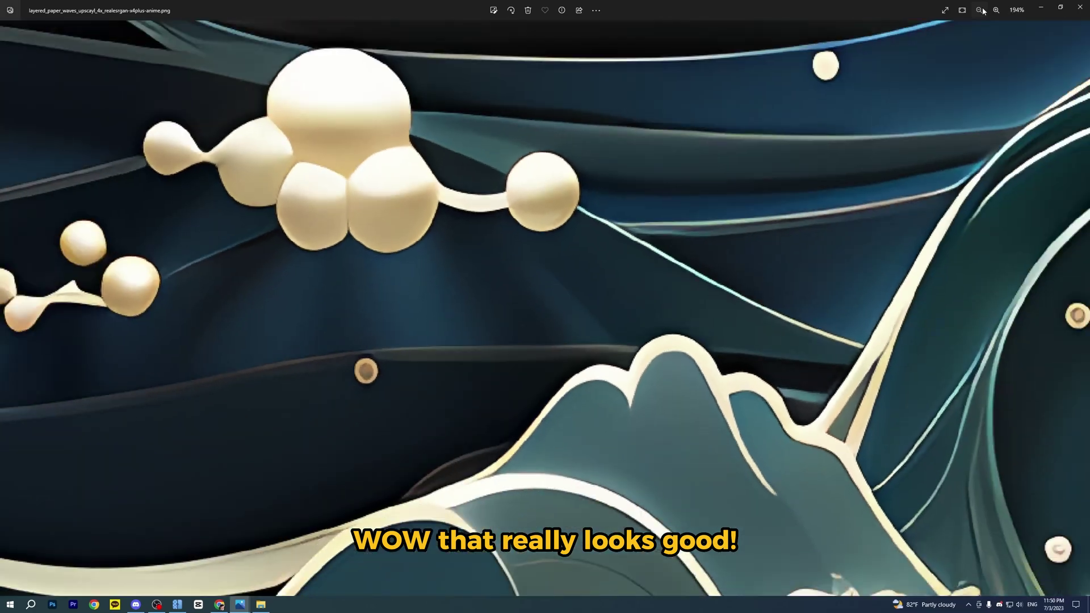
click(979, 10)
click(979, 10)
click(979, 10)
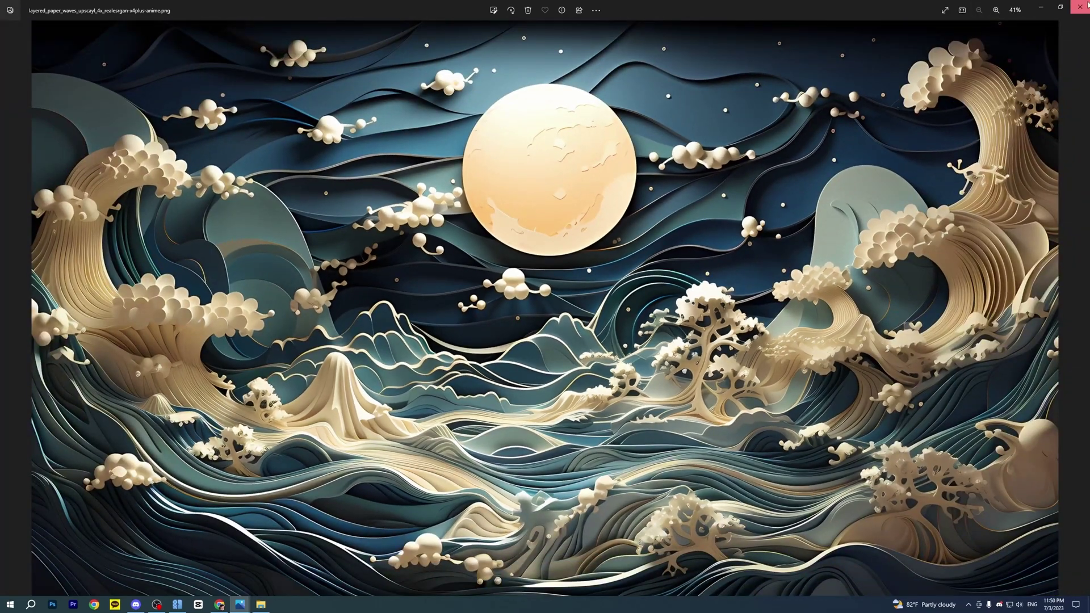
click(1086, 4)
Step: Check the upscaled PNG's Properties Details tab showing 5824 x 3264 pixels, then cancel
right_click(612, 203)
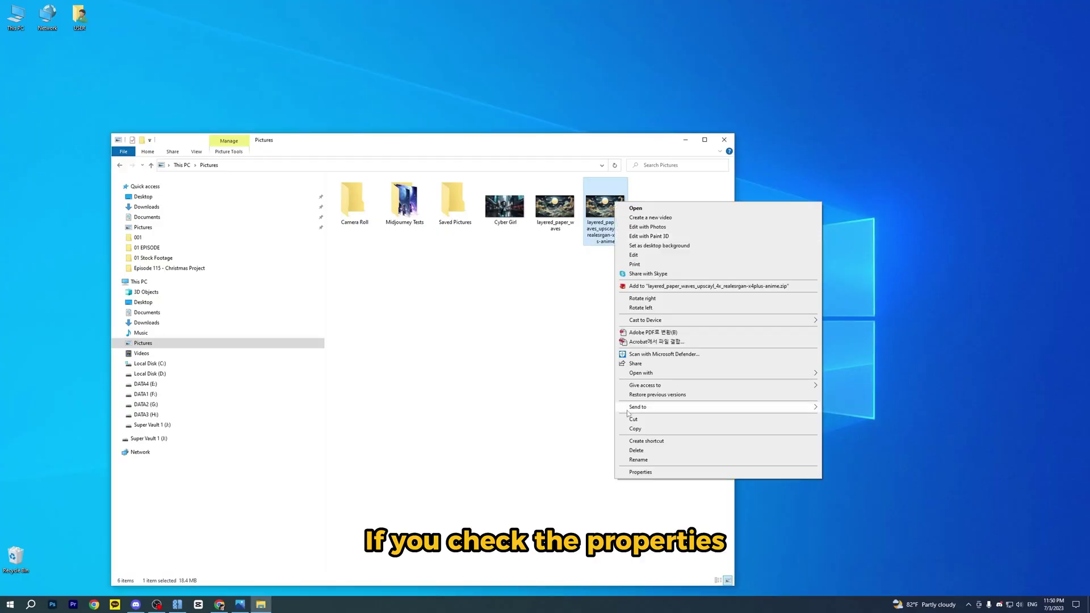
click(644, 474)
click(673, 222)
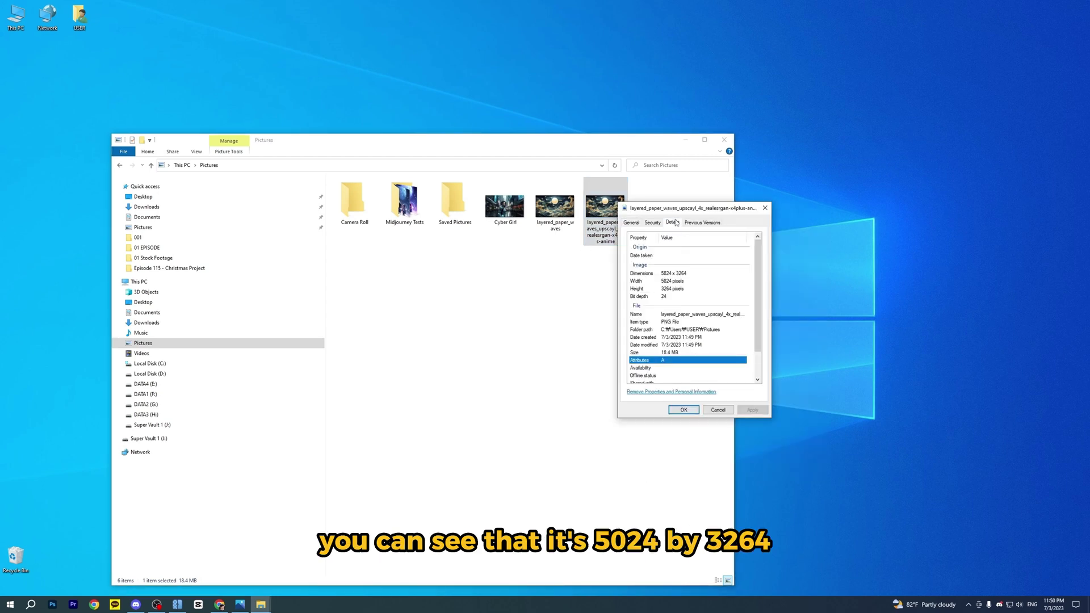
click(673, 274)
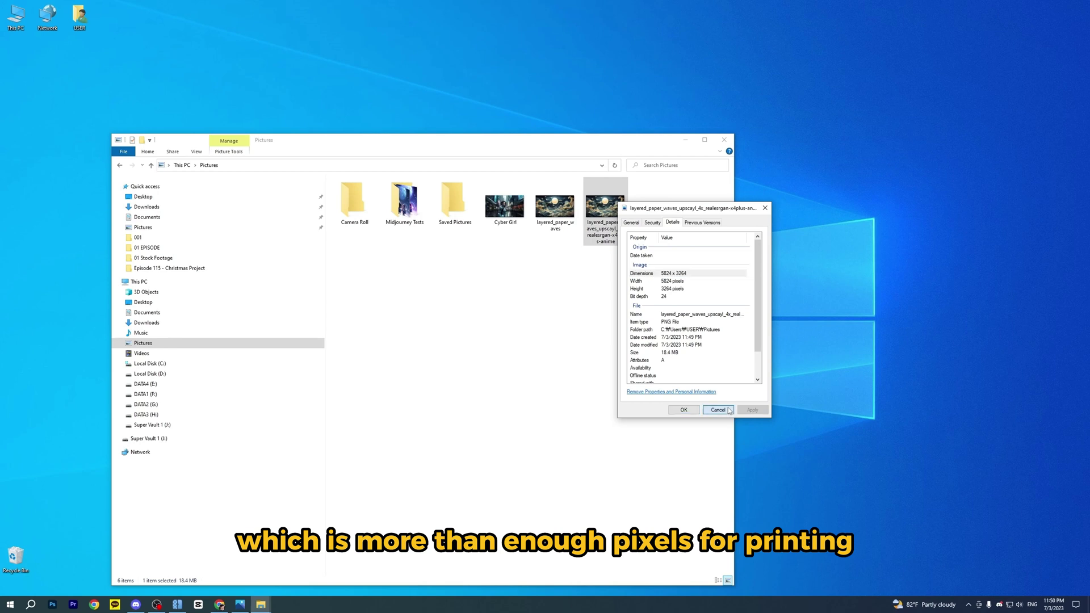
click(718, 409)
Step: Open the original layered_paper_waves.png Properties Details, showing 1456 x 816 pixels and 1.96 MB
click(560, 208)
right_click(572, 202)
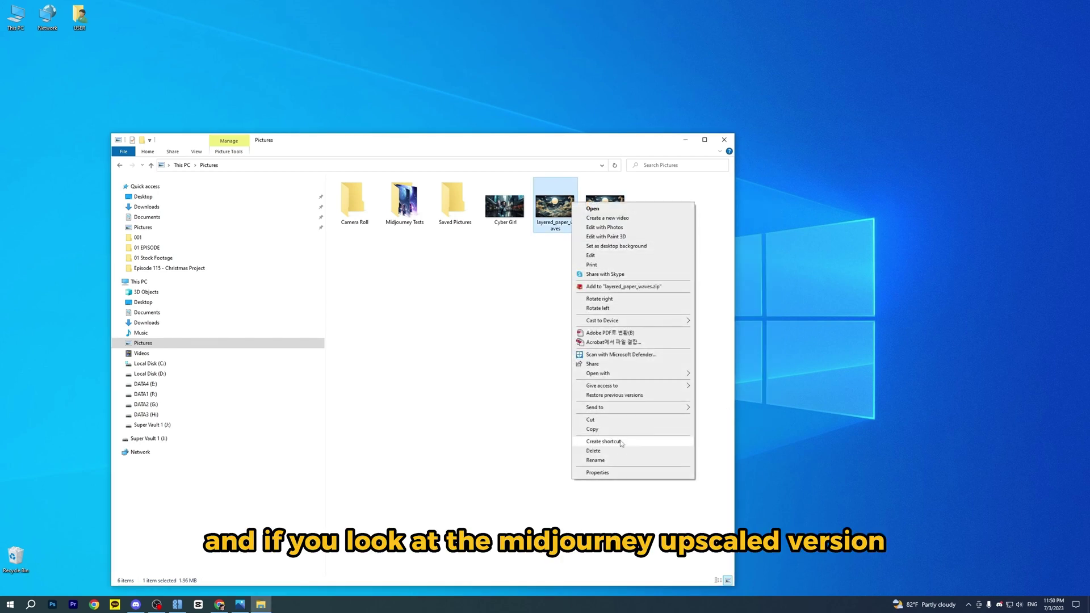
click(611, 474)
click(629, 223)
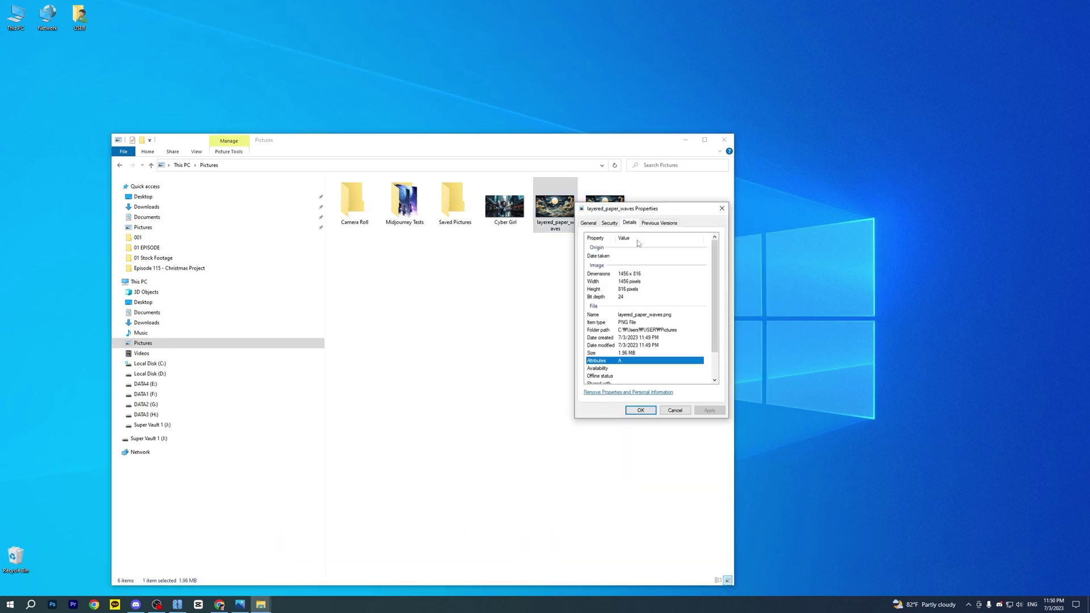
click(634, 275)
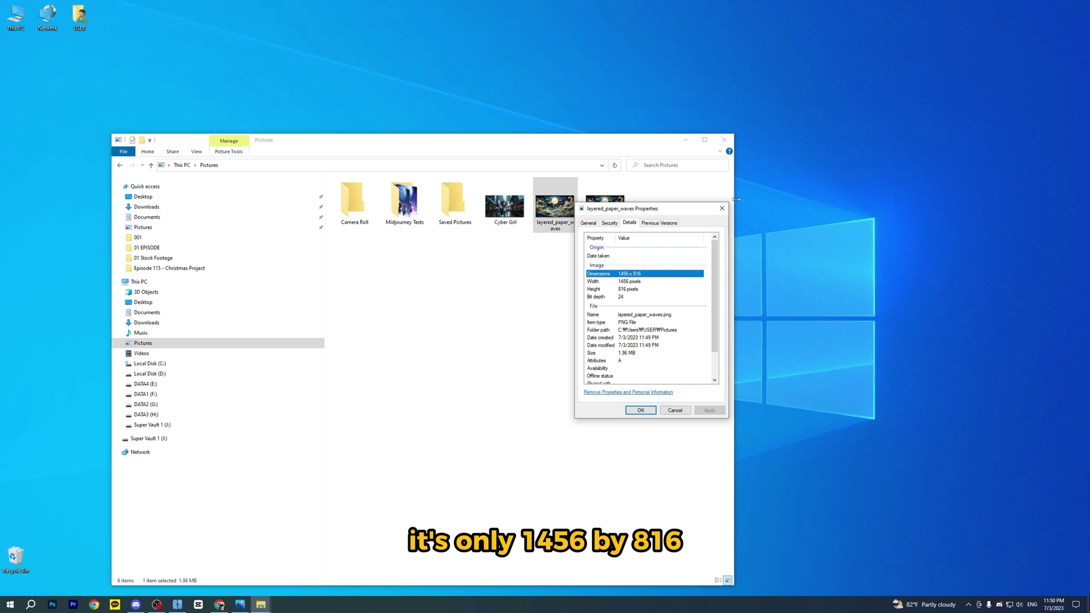